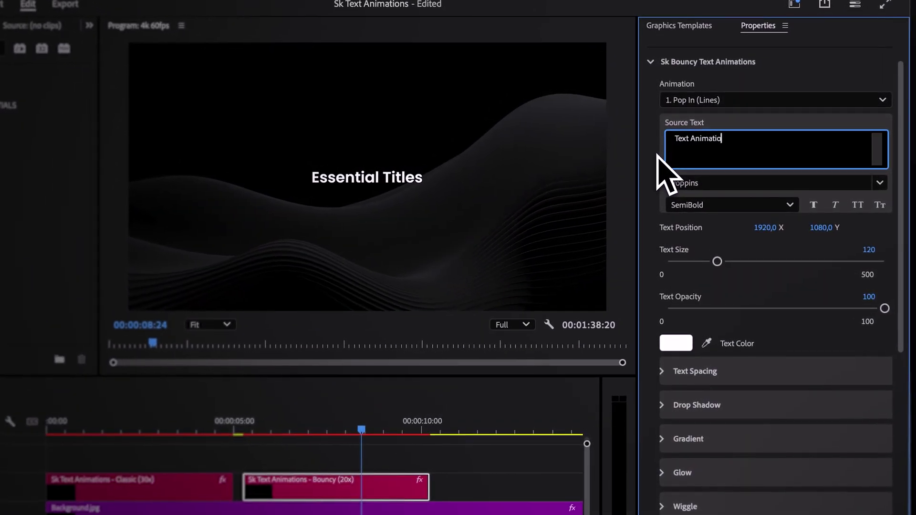
Step: Set the "Text Animations" title's animation to 4. Pop In (Fancy) and its text size to about 135
click(725, 103)
click(729, 190)
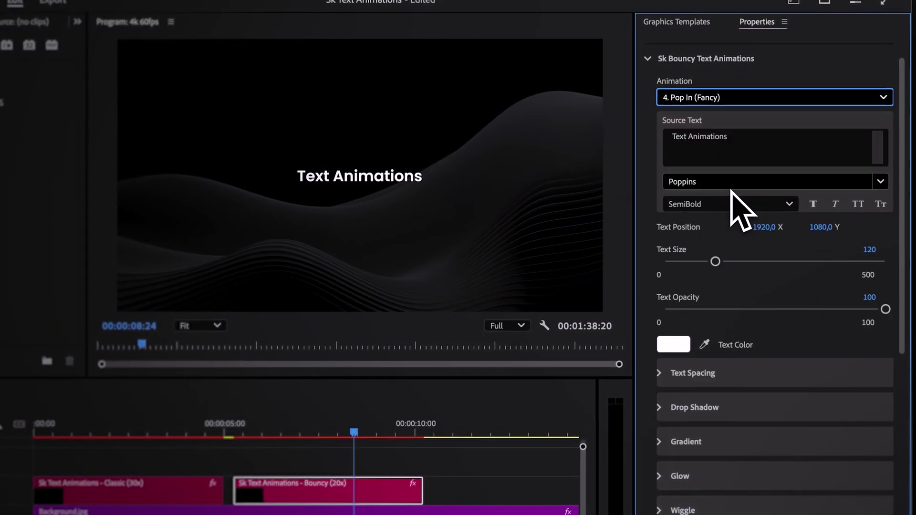
drag(714, 261, 721, 262)
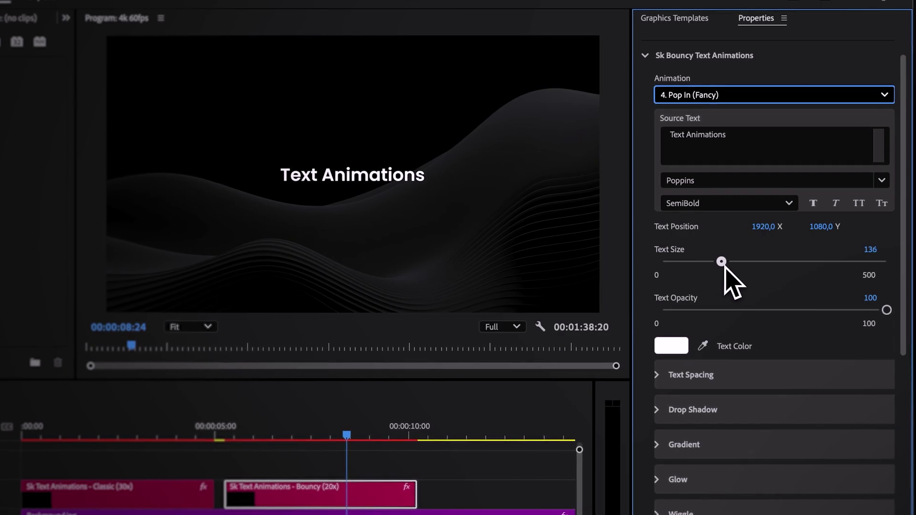
Step: Look into the title's spacing and gradient settings and enable its glow effect
click(655, 376)
click(656, 376)
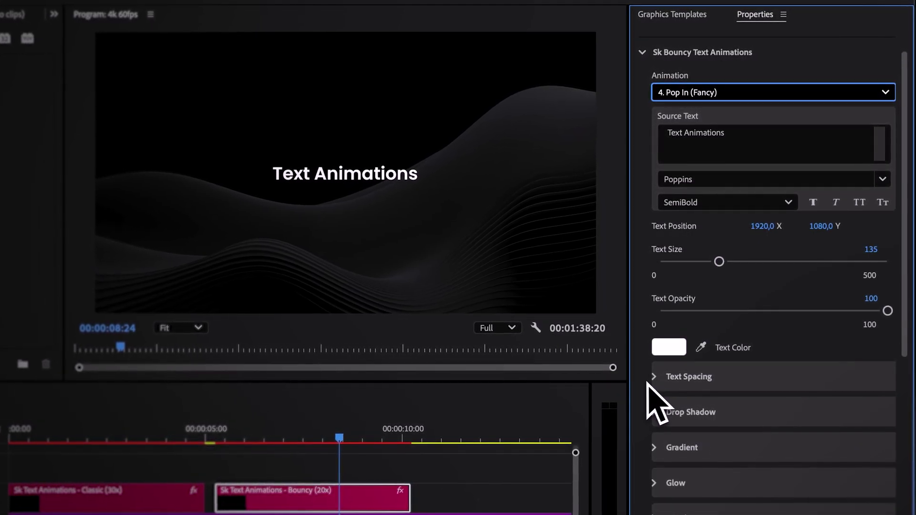
scroll(644, 387, down, 3)
click(656, 331)
drag(675, 366, 794, 367)
click(654, 368)
click(667, 392)
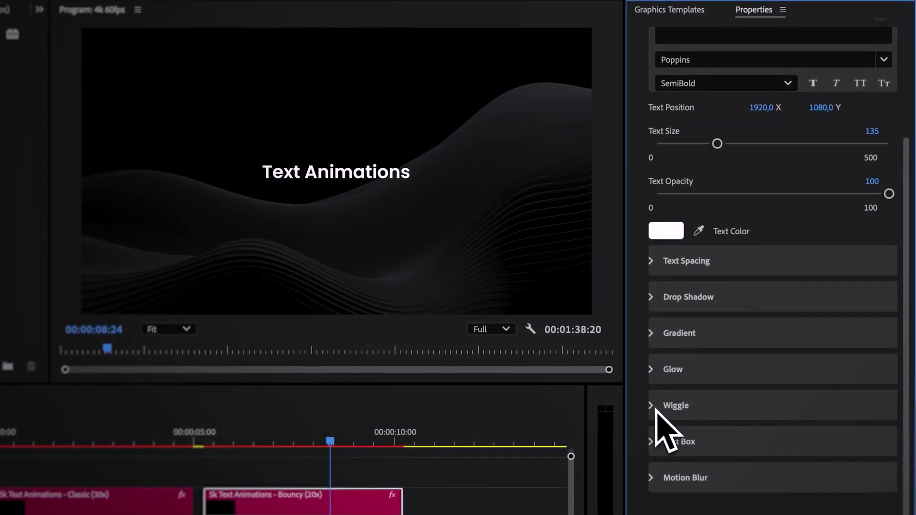
click(659, 406)
scroll(659, 407, down, 2)
click(652, 361)
click(653, 400)
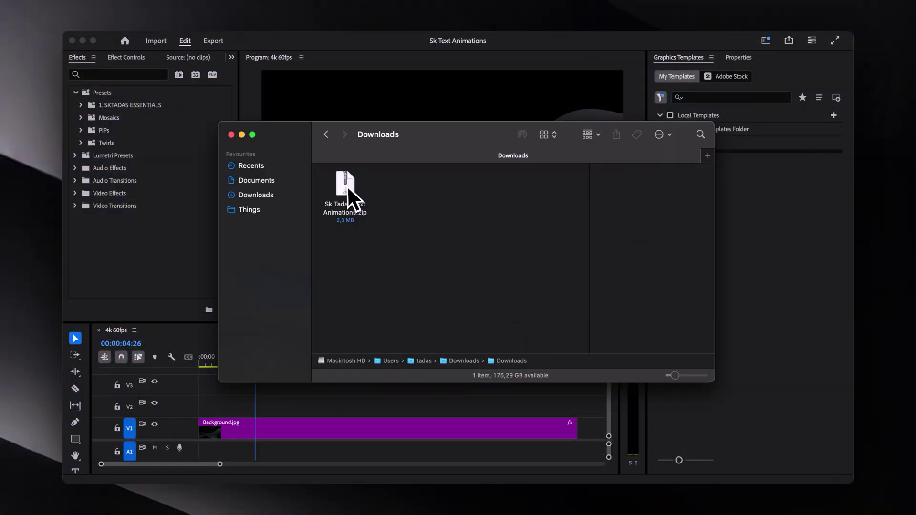
Step: Unzip Sk Tadas Text Animations.zip in Downloads and add the extracted folder to the local graphics templates
double_click(347, 187)
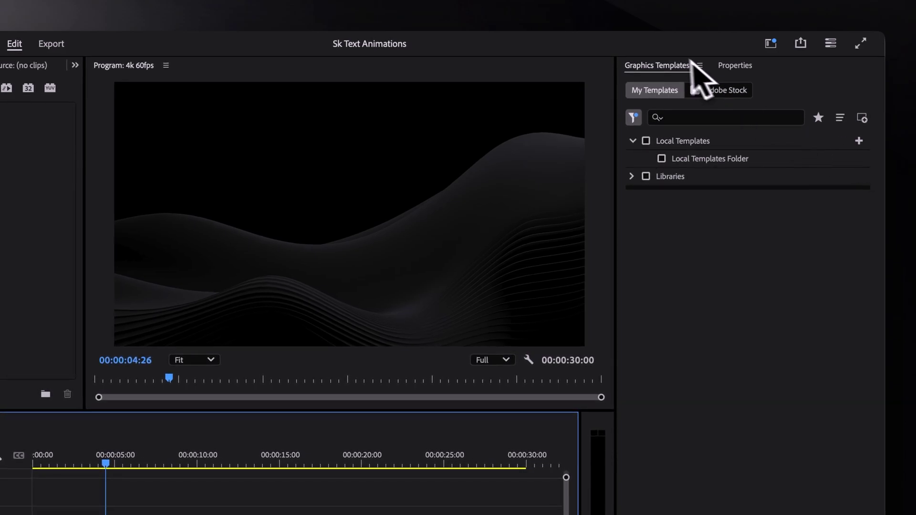
click(859, 141)
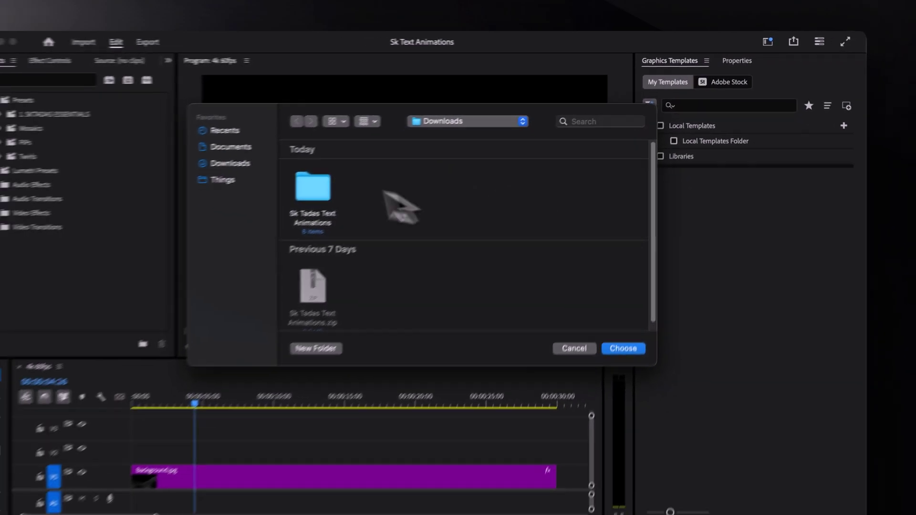
click(242, 211)
click(603, 398)
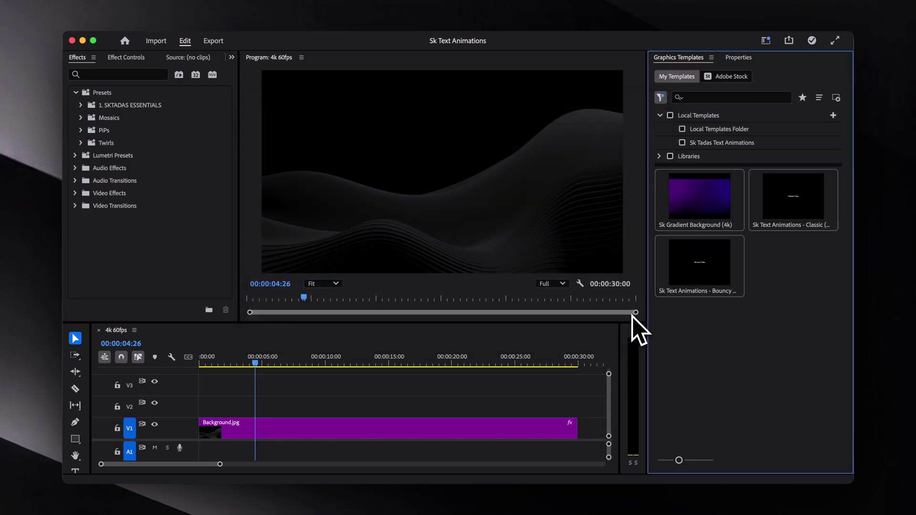
click(540, 26)
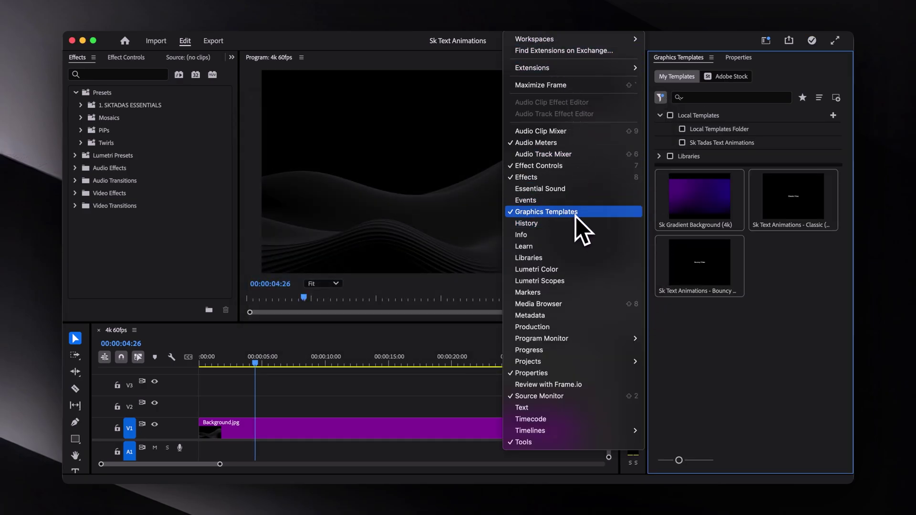
click(543, 27)
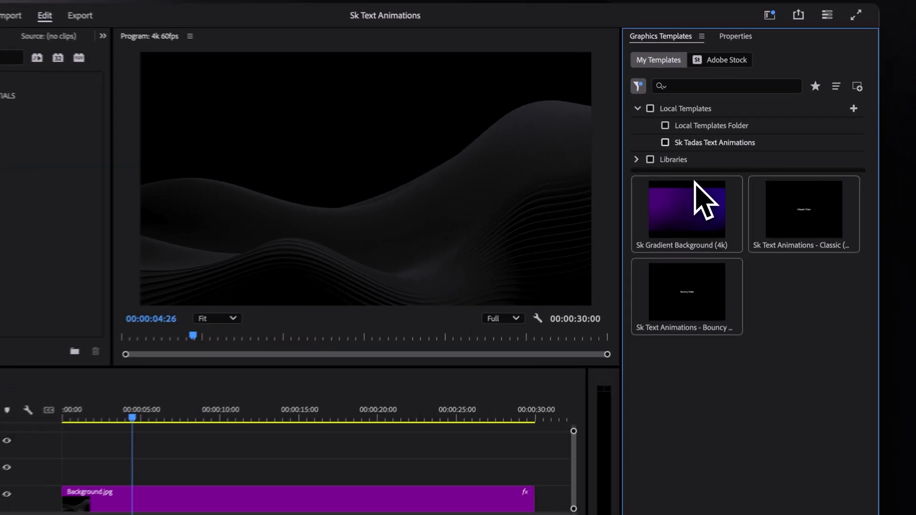
Step: Filter the templates to the Sk Tadas Text Animations folder and place the Bouncy and Classic titles on track V2 above the background
click(690, 145)
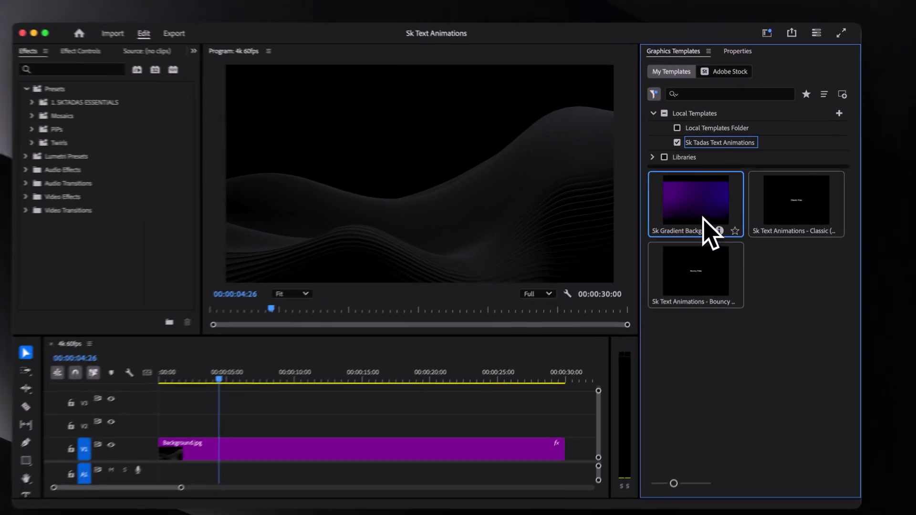
drag(701, 301, 111, 487)
drag(259, 408, 261, 411)
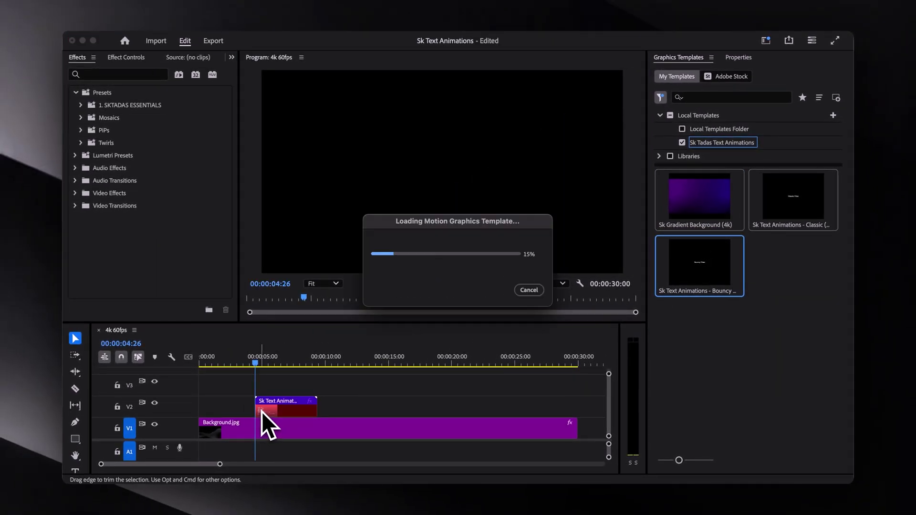
drag(665, 292, 348, 409)
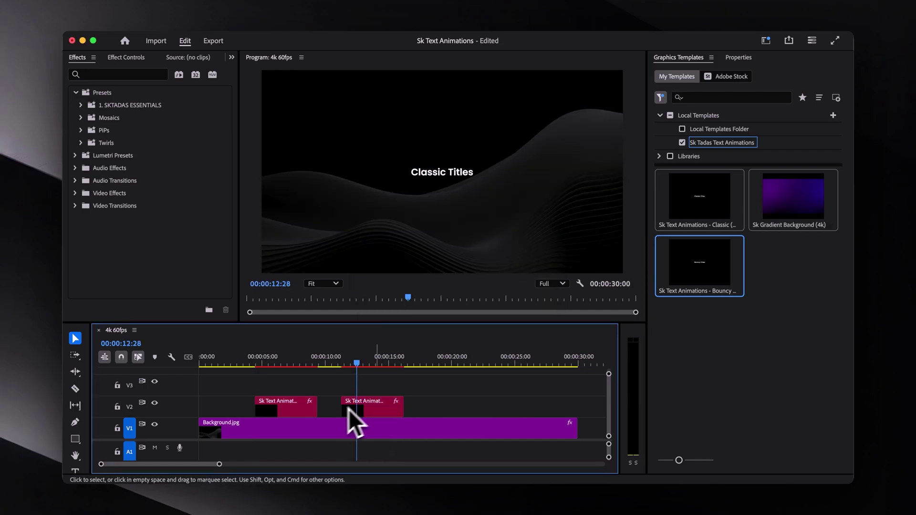
Step: Select the Classic title clip and show its editable properties
click(374, 405)
click(744, 60)
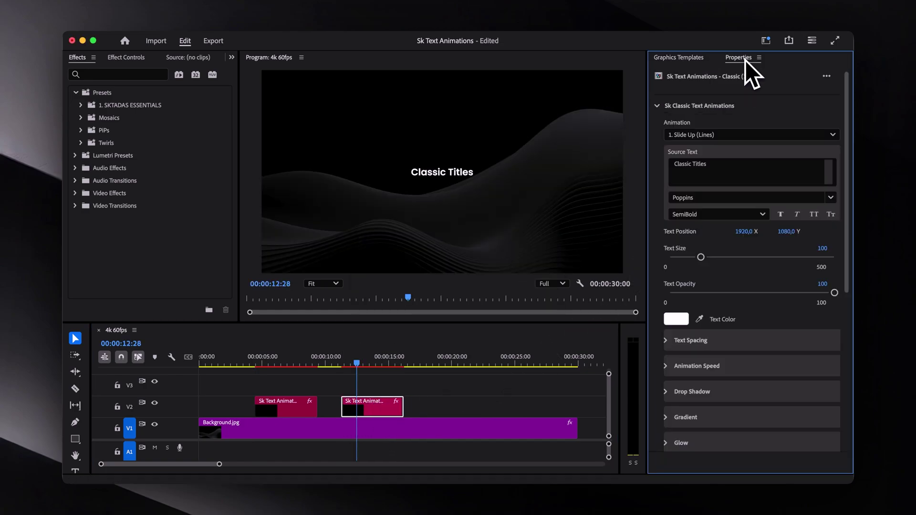
click(537, 26)
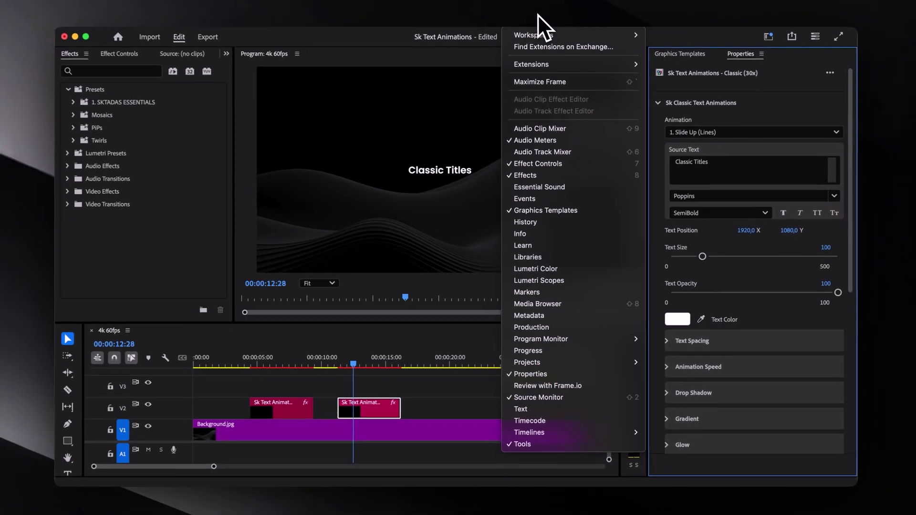
click(538, 16)
Step: Set the text size of both the Classic and the Bouncy title to 150
drag(734, 242, 739, 242)
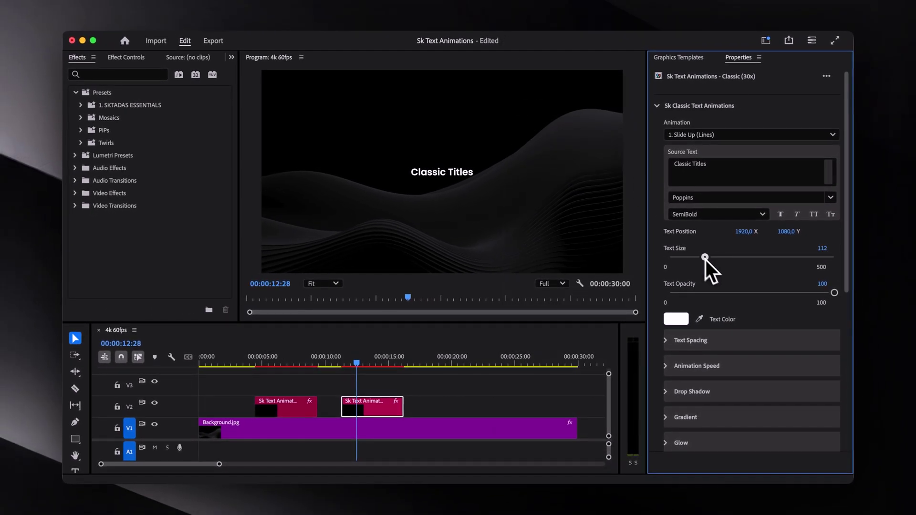
click(290, 363)
click(291, 410)
click(827, 248)
text(1500)
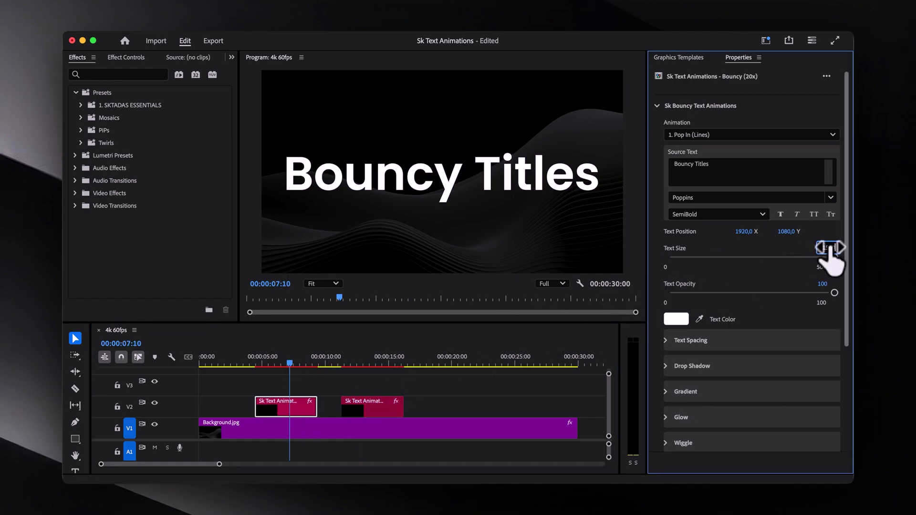
key(Return)
Step: Examine the list of animation presets available for the Classic title
click(370, 362)
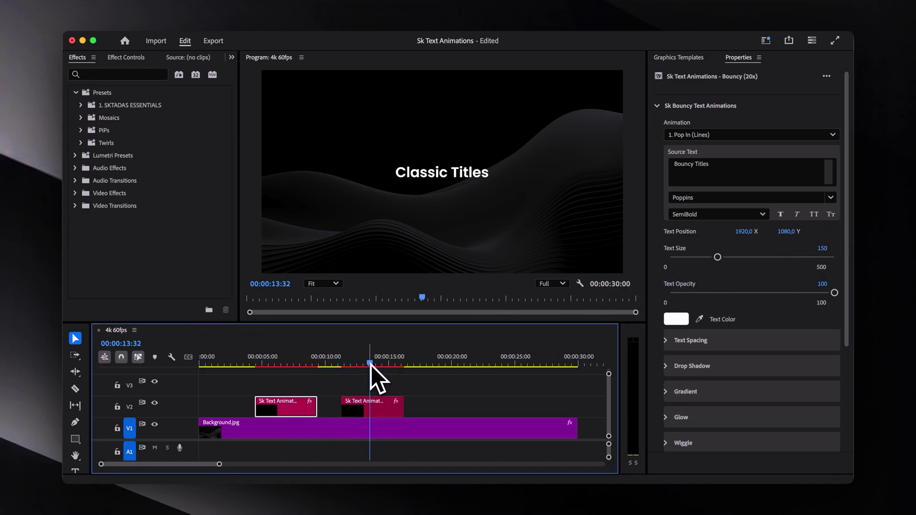
click(377, 405)
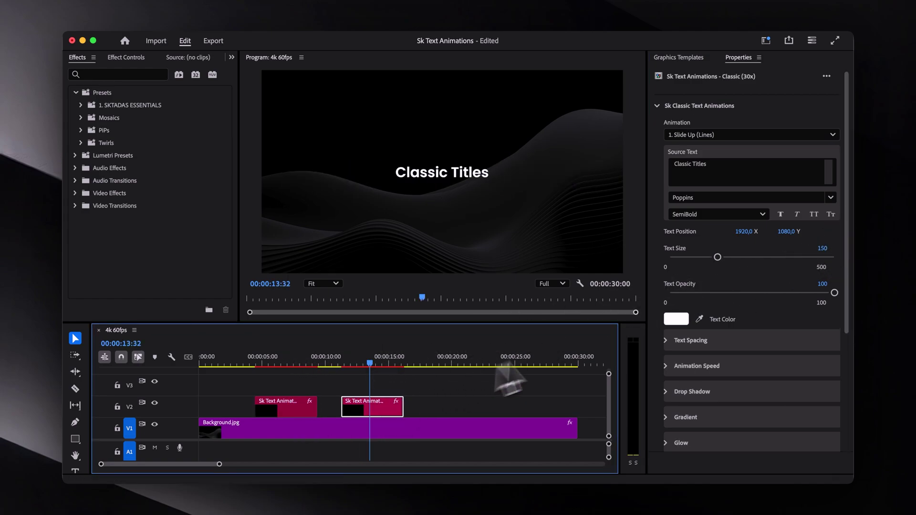
click(710, 136)
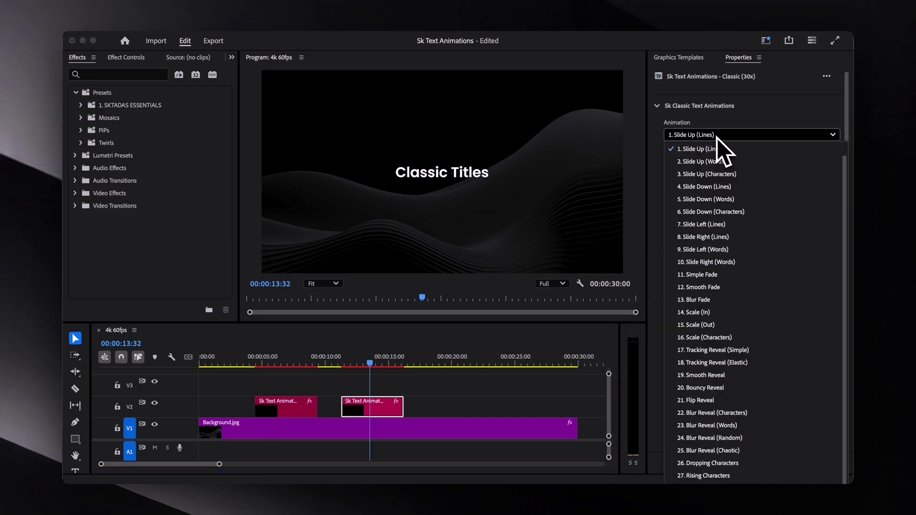
click(717, 137)
Step: Preview the Classic title's animation from the clip start, and do the same for the Bouncy title
drag(370, 364, 340, 363)
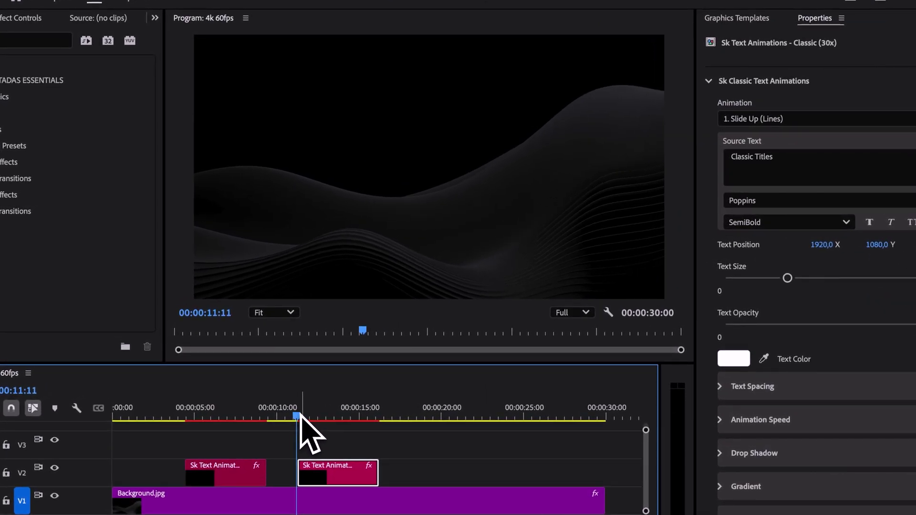
key(space)
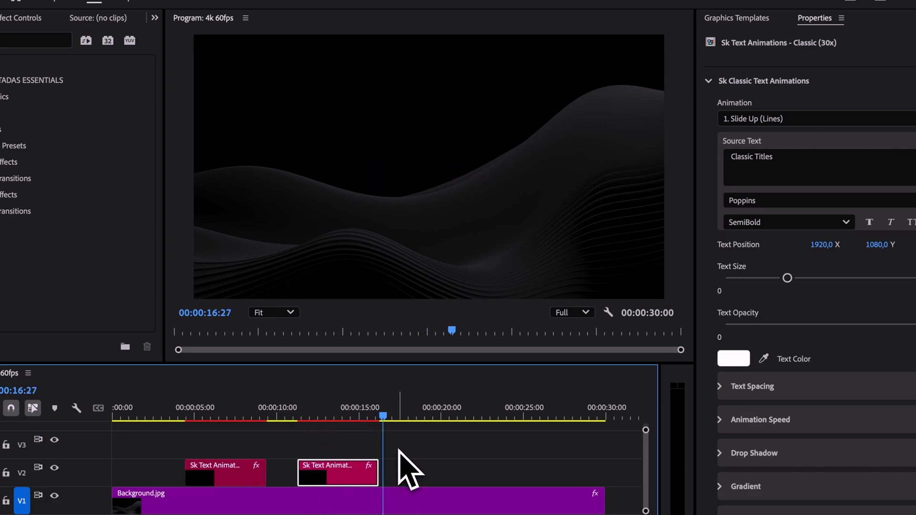
key(space)
click(186, 420)
key(space)
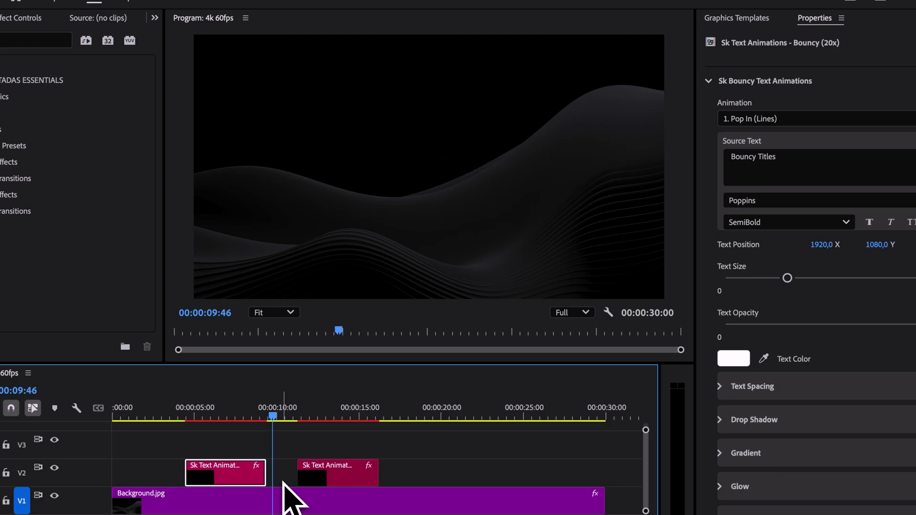
Step: Change the Bouncy title's animation to 2. Pop In (Words) and preview it from the clip start
click(772, 119)
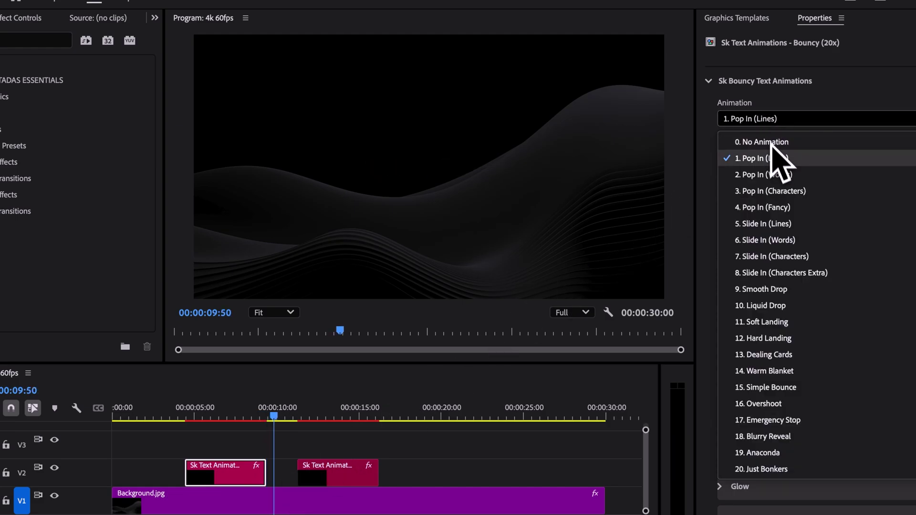
click(778, 175)
click(187, 420)
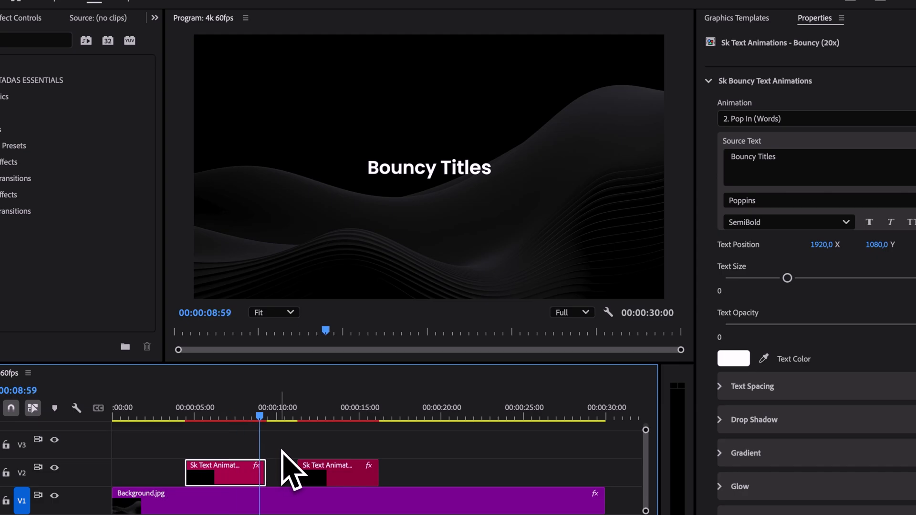
Step: Change the Classic title's animation to 2. Slide Up (Words) and preview it from the clip start
click(341, 477)
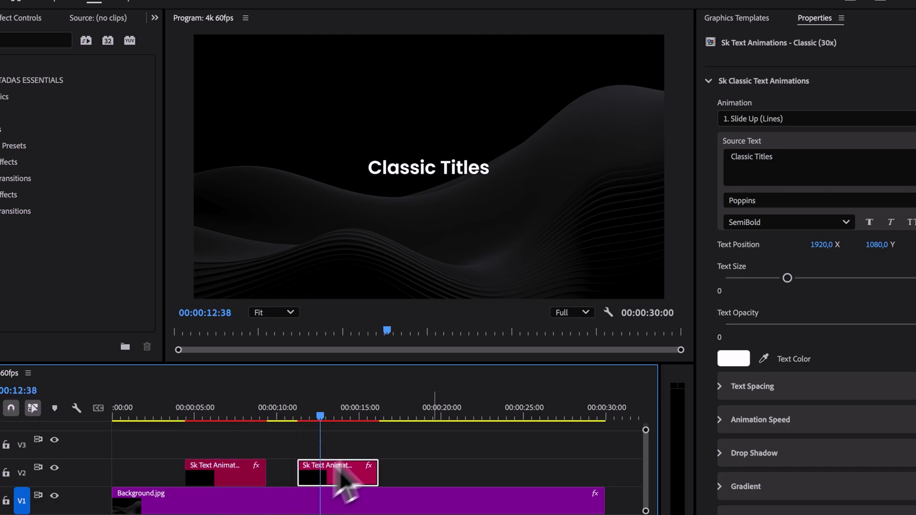
click(771, 122)
click(788, 152)
click(323, 415)
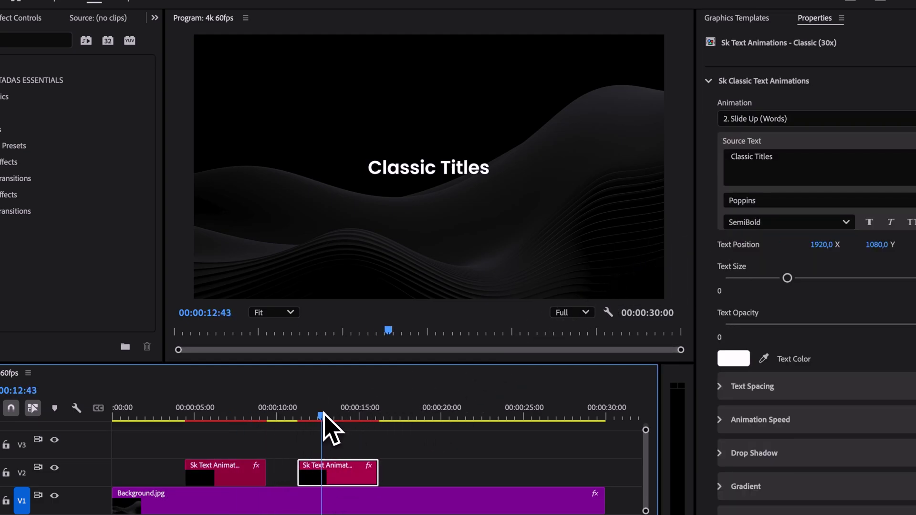
drag(324, 416, 301, 429)
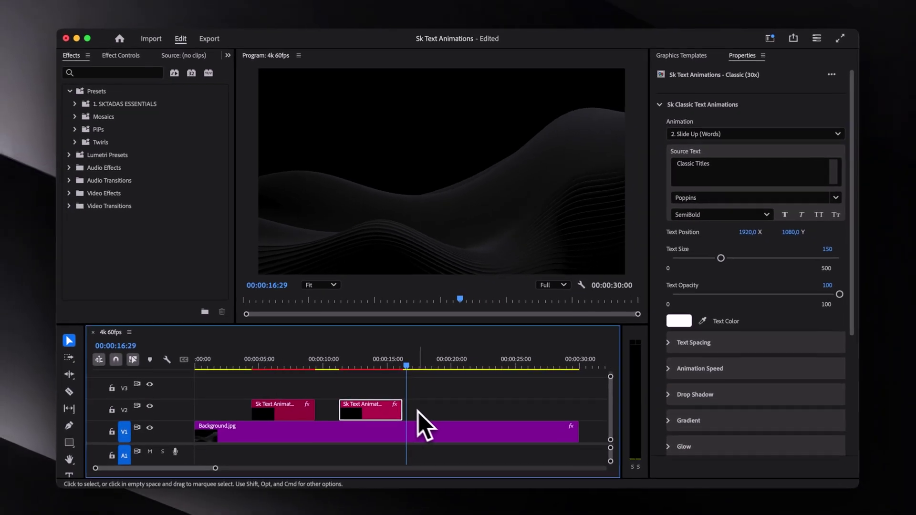
Step: Try extending the Classic title clip to a duration of about 00:00:11:15 and preview its timing
drag(378, 471, 502, 470)
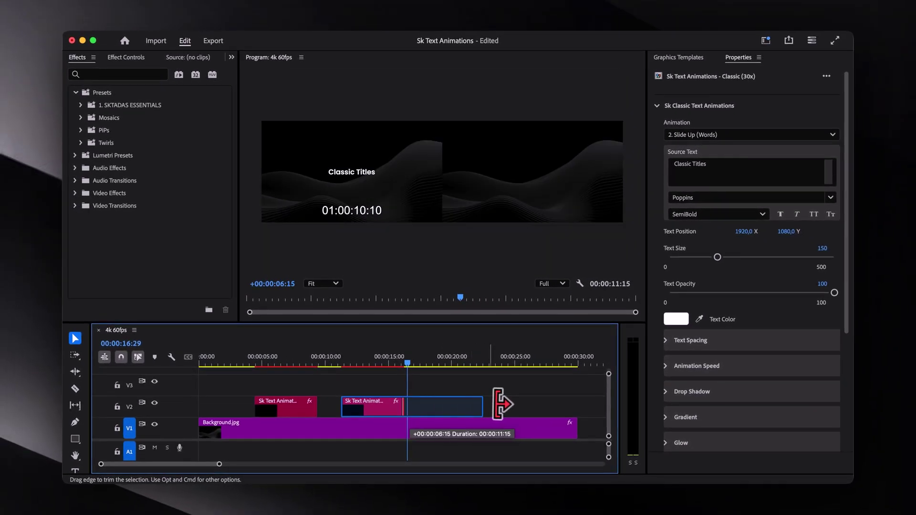
drag(503, 404, 496, 404)
drag(344, 406, 367, 370)
click(375, 362)
key(space)
key(super+z)
key(super+z)
Step: Split the Classic title clip at the playhead and try deleting one of the parts
key(super+k)
key(Delete)
key(super+z)
Step: Set the animation of the split Classic title's second part to No Animation
click(386, 369)
click(394, 409)
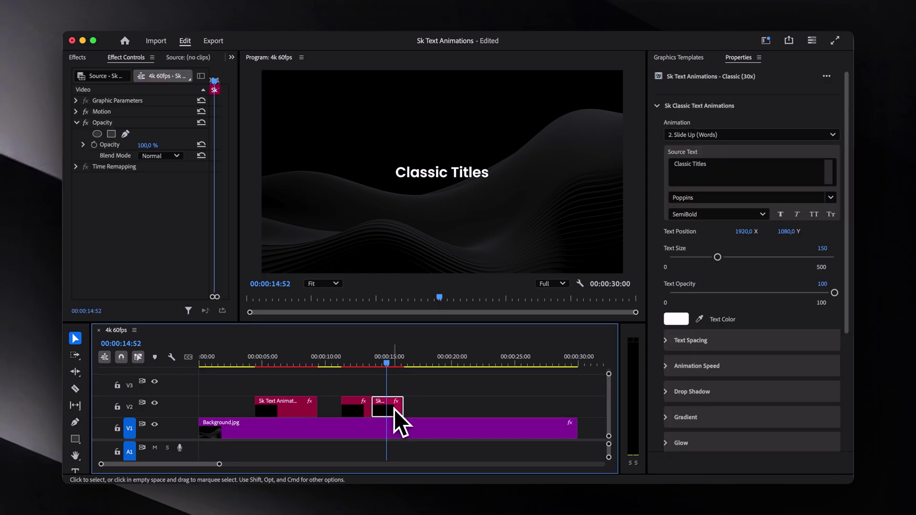
click(685, 135)
click(703, 154)
Step: Set the second part's animation to 3. Slide Up (Characters) and preview it
click(697, 133)
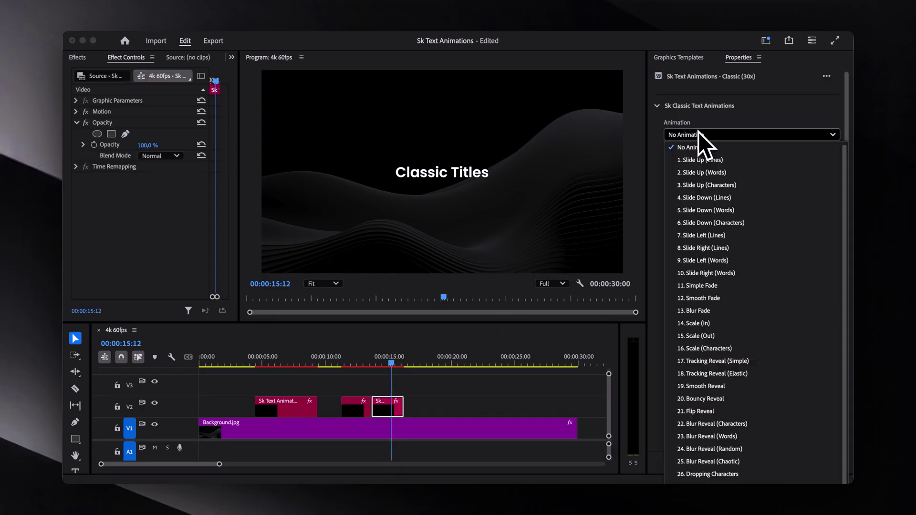
click(713, 186)
click(386, 361)
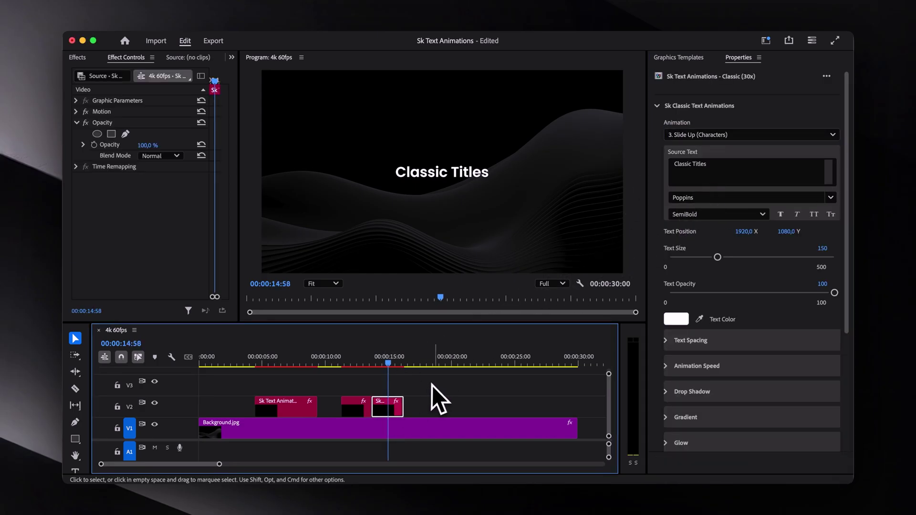
key(space)
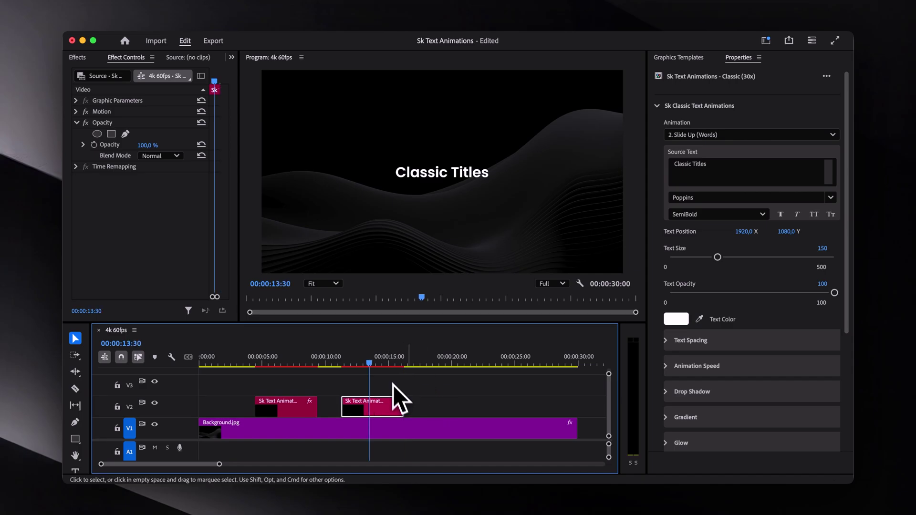
Step: Change the second Classic title's source text to "Classic Titles Are" with "Awesome!" on a second line, and show the frame at about 00:00:12:53
click(732, 167)
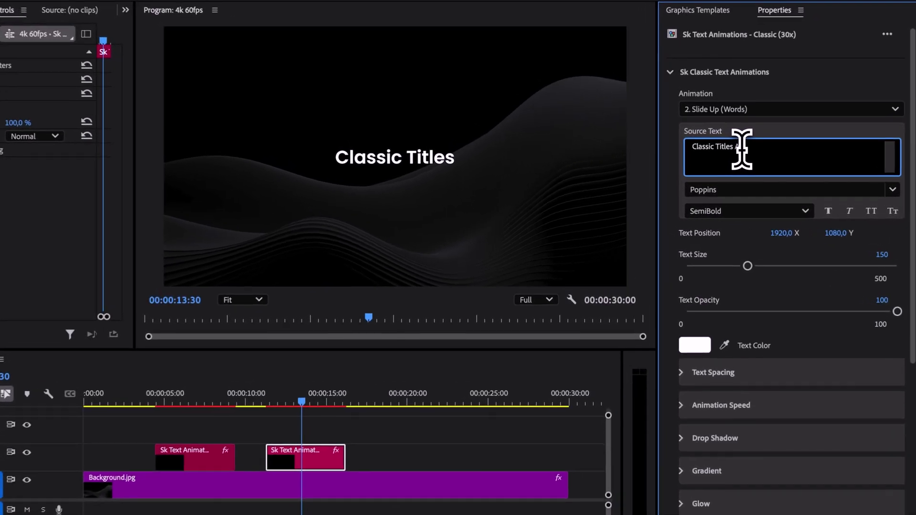
key(Return)
text(A)
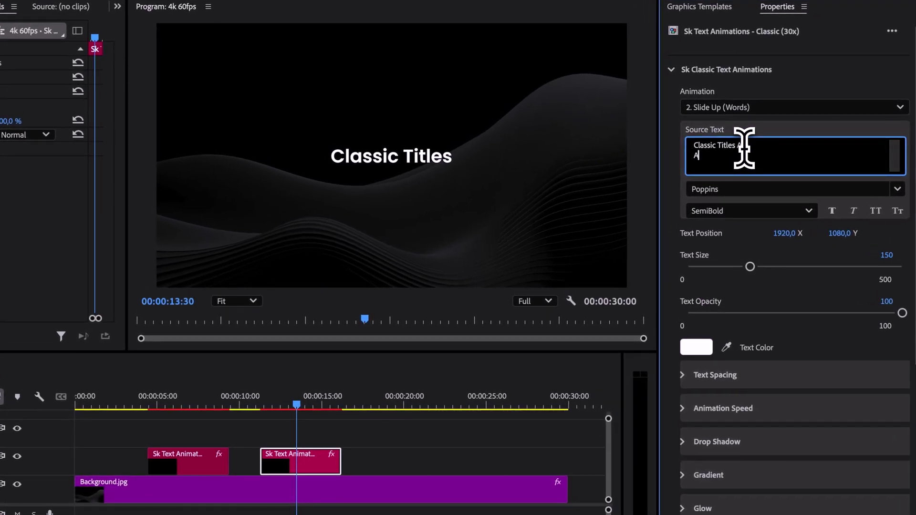
text(wesome)
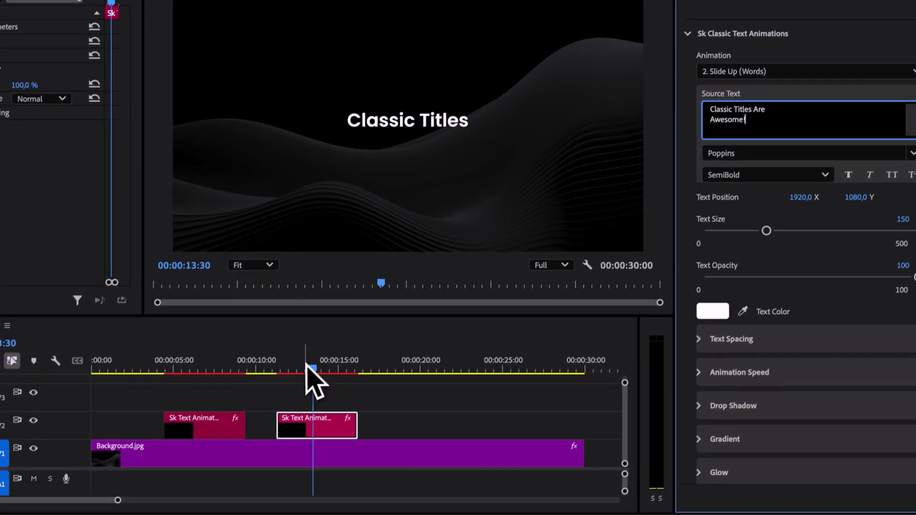
click(286, 405)
Step: Set the title's vertical text position to about 1006 after looking through the fonts, and try other text sizes and opacities
click(787, 189)
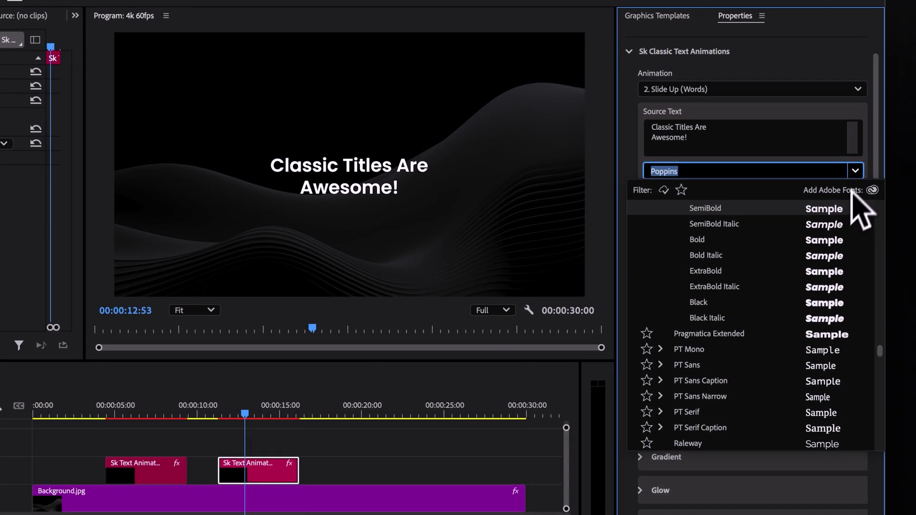
click(883, 147)
drag(803, 216, 751, 219)
mouse_move(707, 248)
mouse_down()
mouse_move(775, 248)
mouse_move(707, 248)
mouse_up()
drag(859, 295, 709, 295)
drag(769, 299, 883, 295)
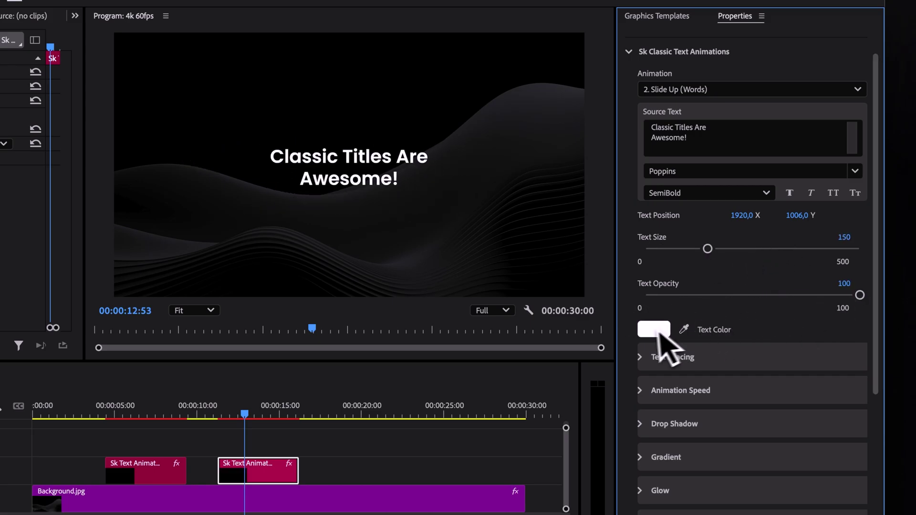
Step: Try a pink-red text color on the title and undo it
click(656, 330)
click(307, 355)
click(547, 364)
key(super+z)
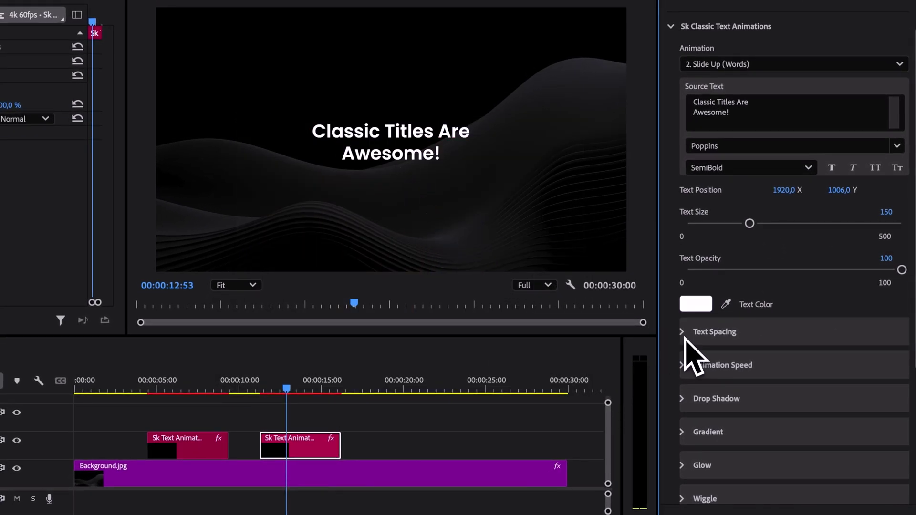
Step: Try different letter spacing, line spacing and text alignment settings on the title
click(685, 337)
scroll(689, 351, down, 2)
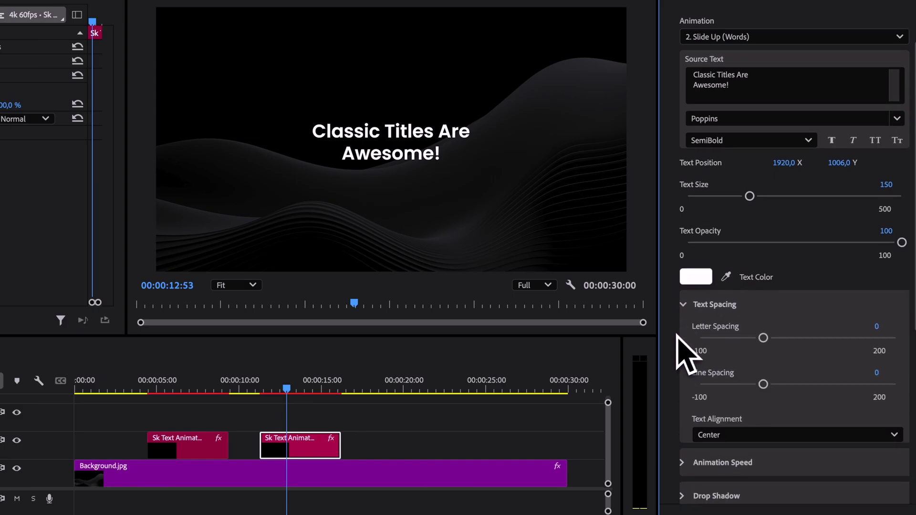
drag(759, 325, 796, 325)
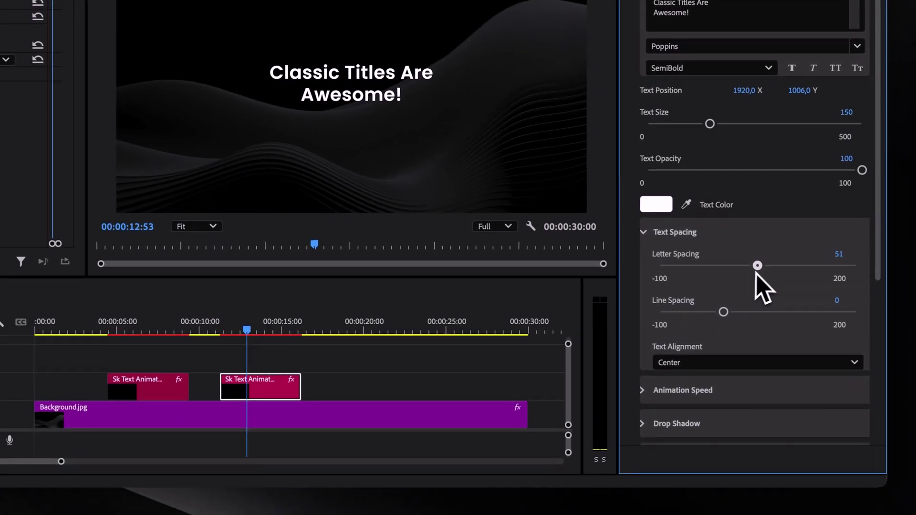
drag(756, 274, 725, 266)
mouse_move(721, 309)
mouse_down()
mouse_move(737, 308)
mouse_move(722, 308)
mouse_up()
click(687, 361)
click(689, 400)
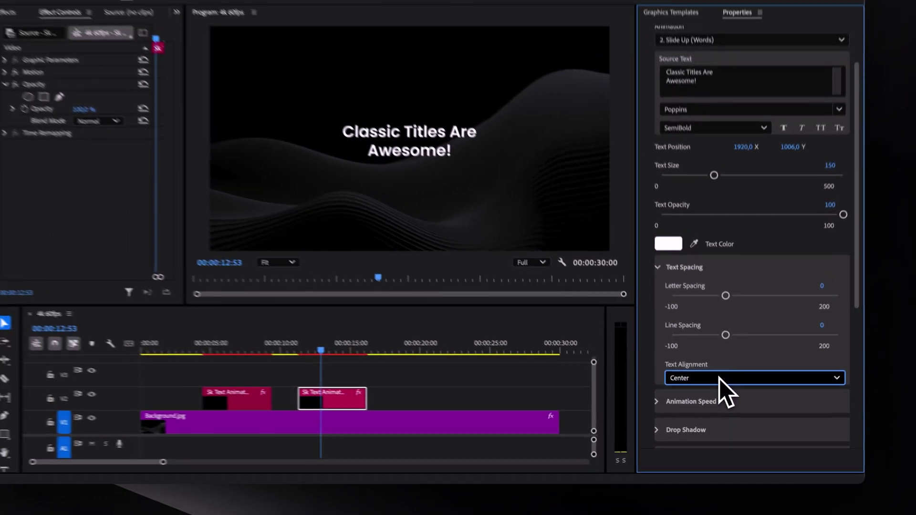
click(645, 229)
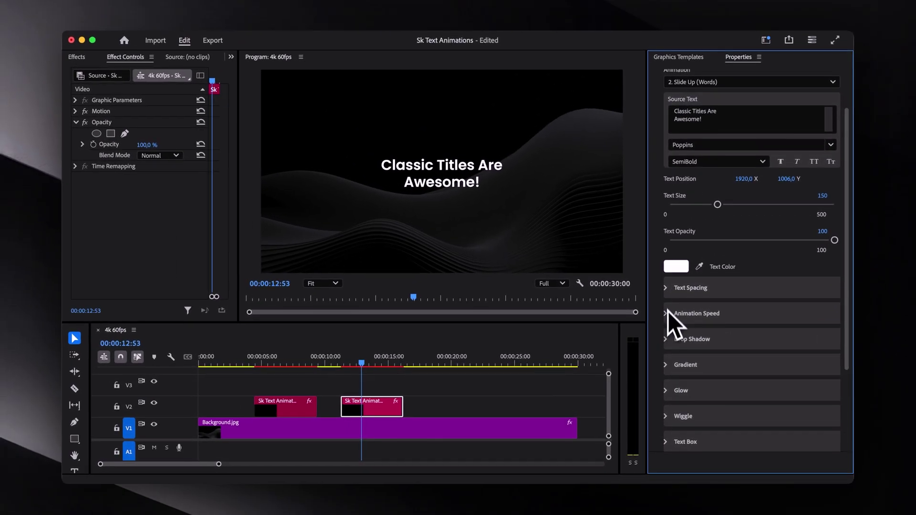
Step: Set the title's animation speed to Slow for In and Fast for Out, and play it from the clip's start
click(668, 312)
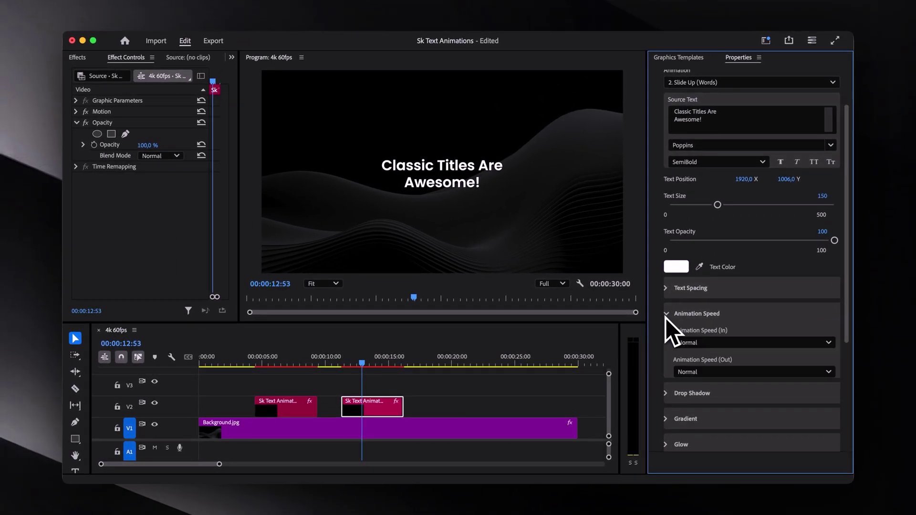
scroll(666, 317, down, 2)
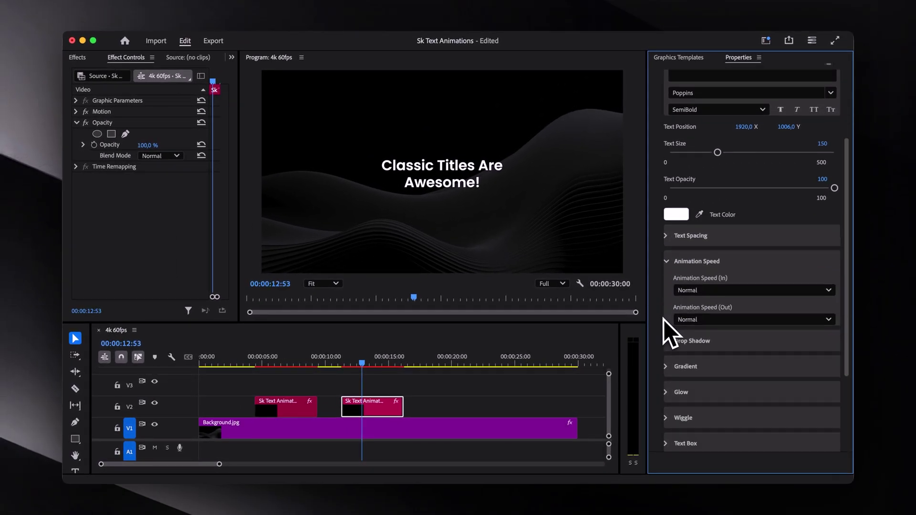
click(708, 292)
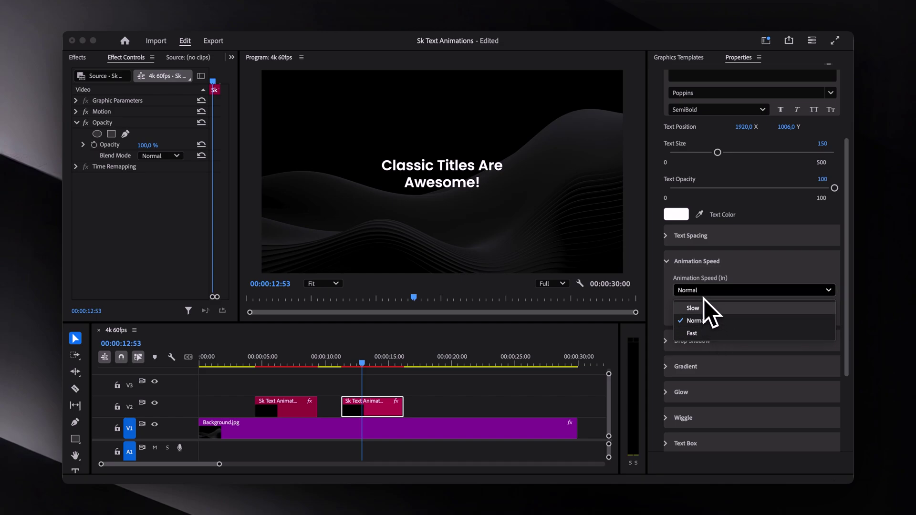
click(705, 309)
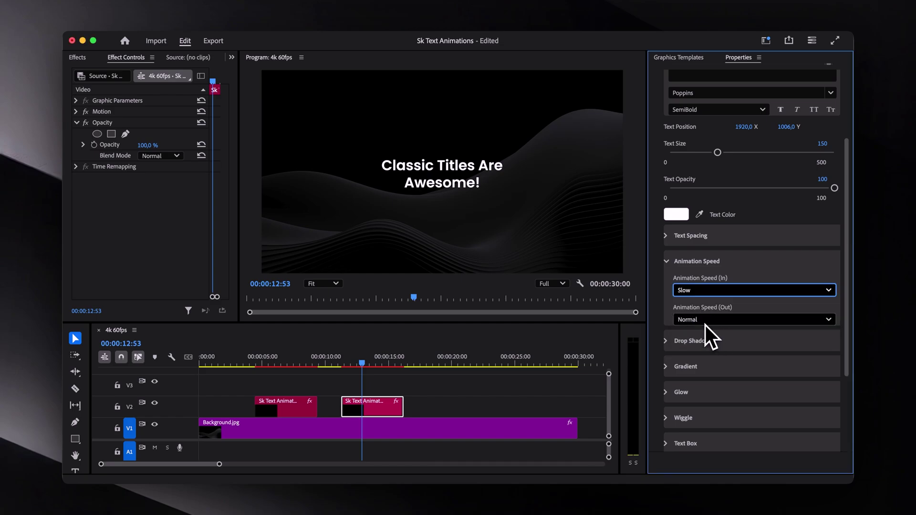
click(704, 324)
click(697, 363)
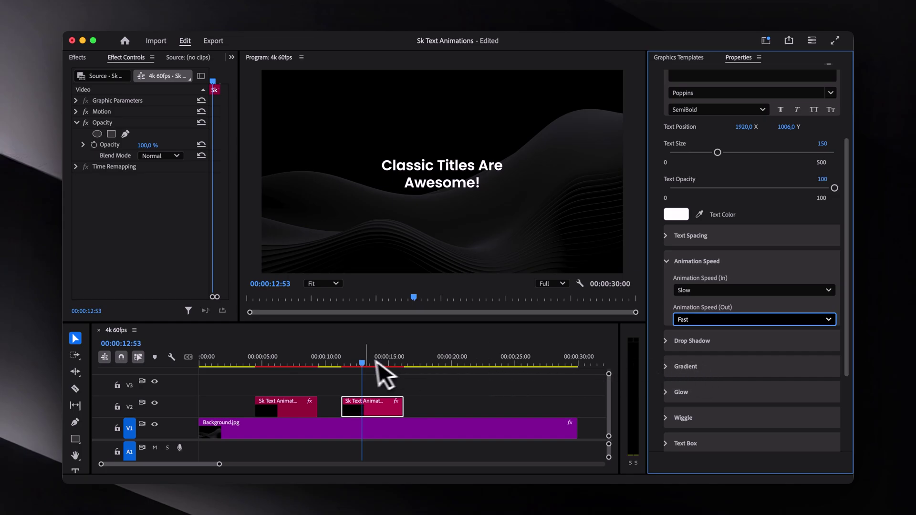
click(346, 364)
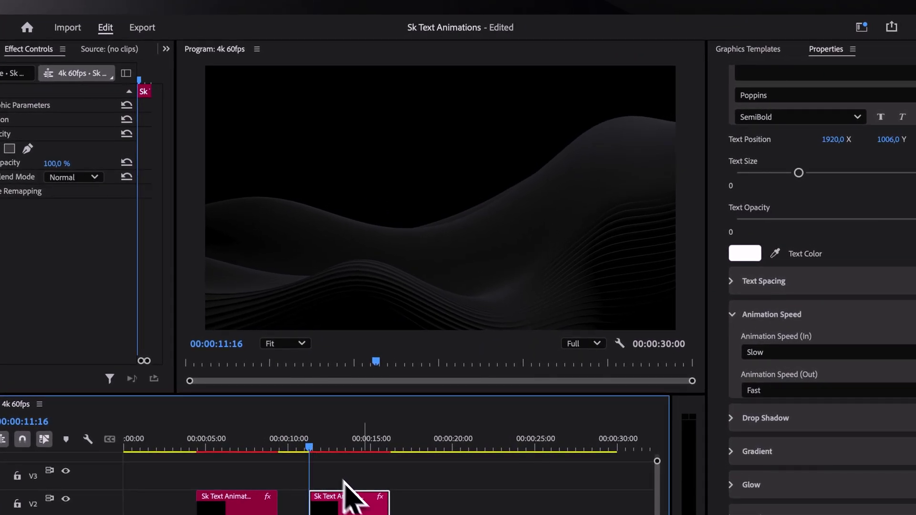
key(space)
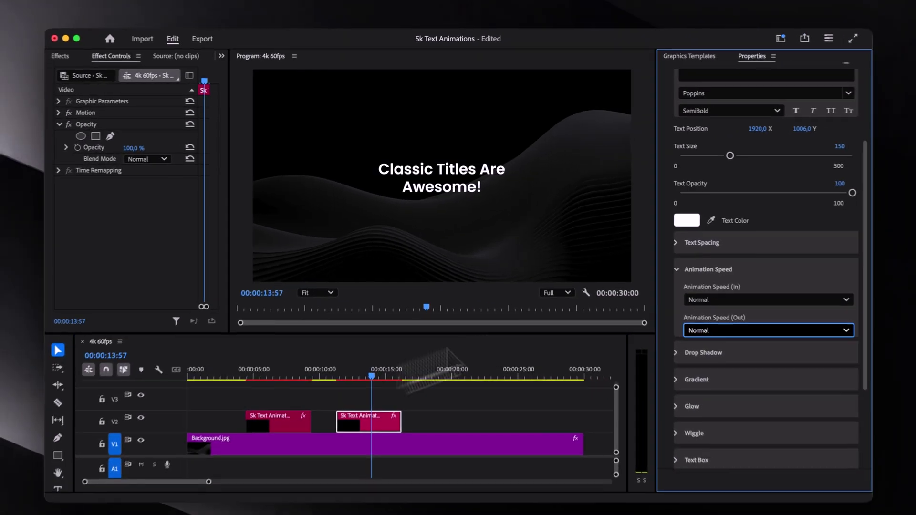
click(665, 268)
Step: Give the title a drop shadow with 100 opacity and the blue color 130EFF
click(669, 287)
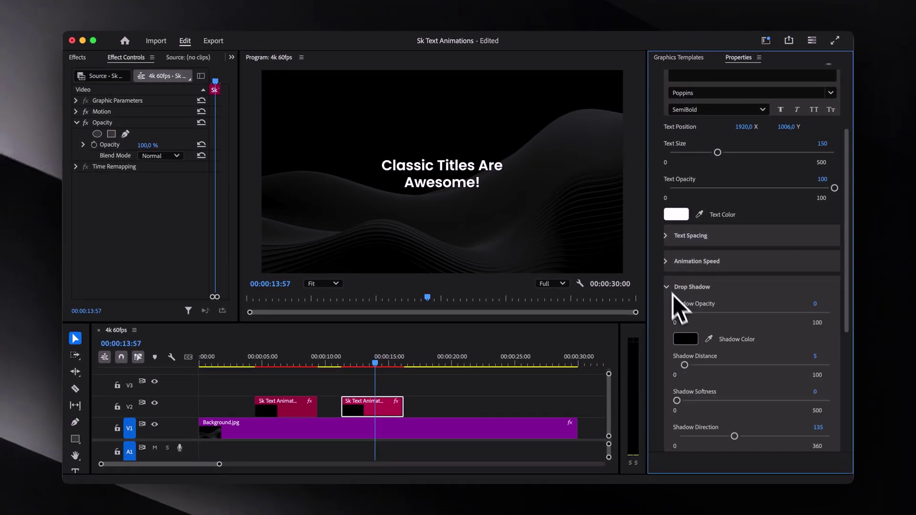
click(686, 338)
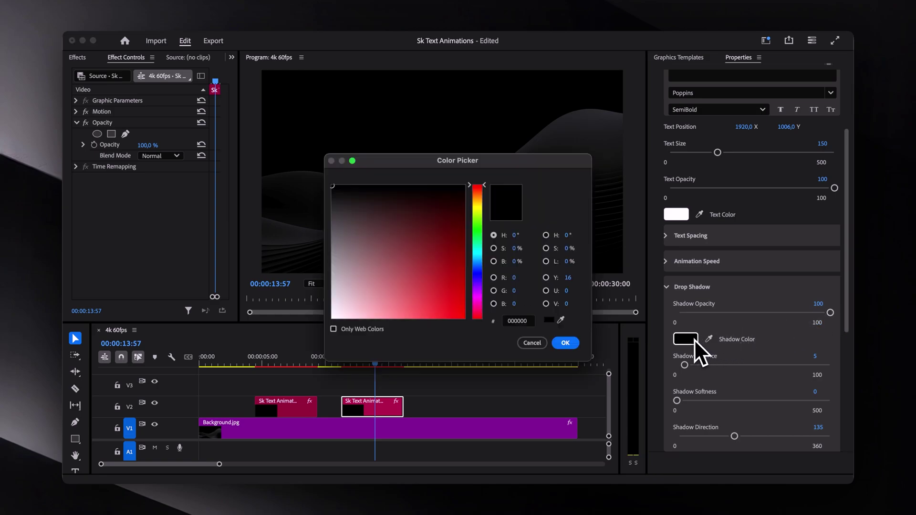
click(477, 276)
click(457, 327)
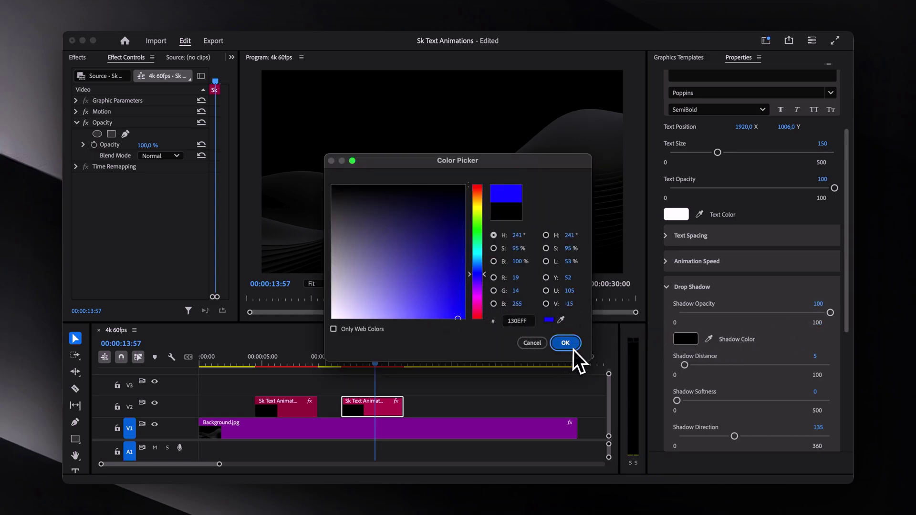
click(566, 343)
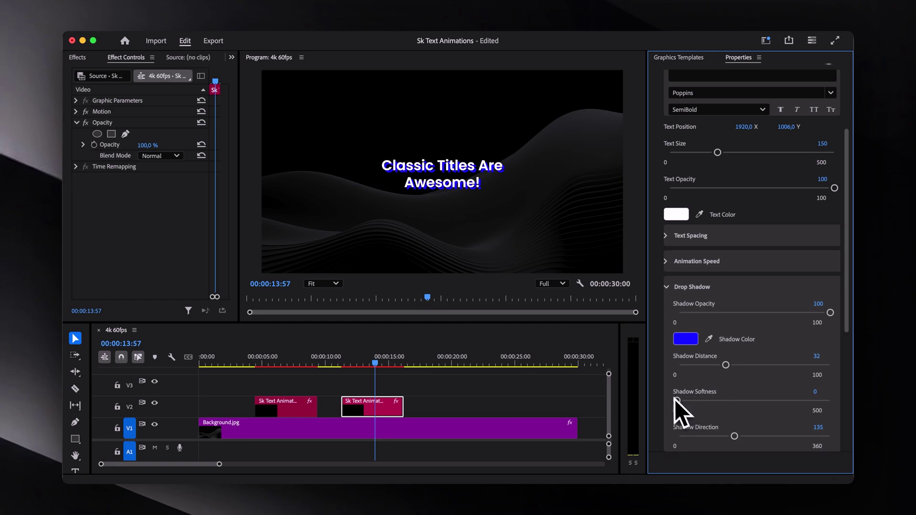
Step: Adjust the title's drop shadow to distance 32, softness about 139 and direction about 117
scroll(674, 399, down, 2)
drag(678, 366, 717, 361)
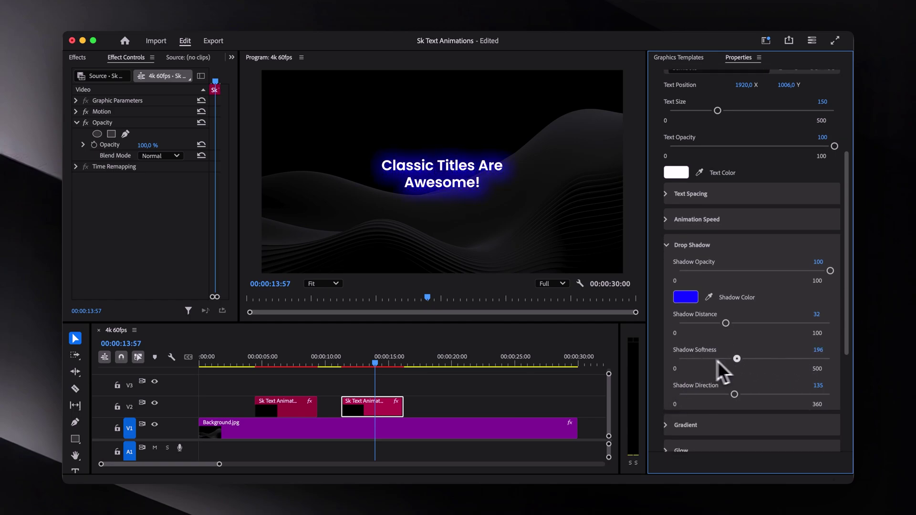
drag(670, 398, 735, 400)
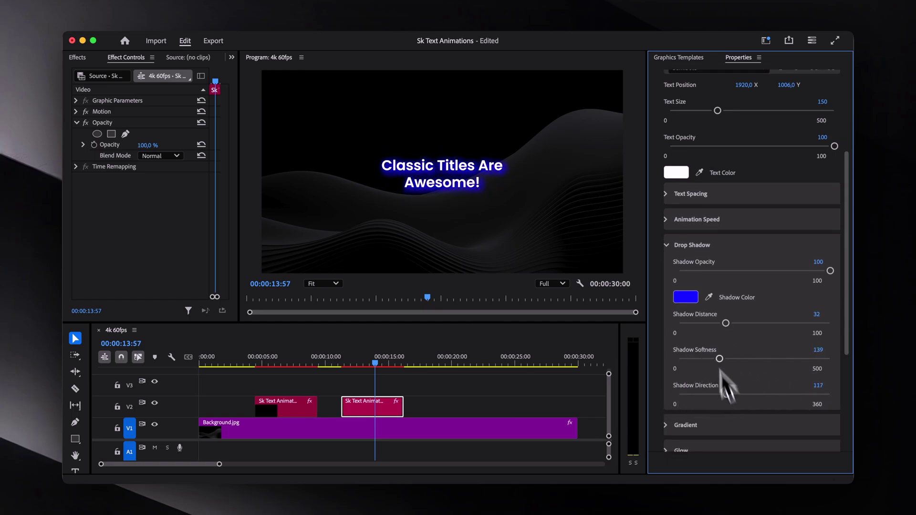
click(666, 246)
Step: Try a gradient amount of about 55 on the title text and return it to 0
click(668, 271)
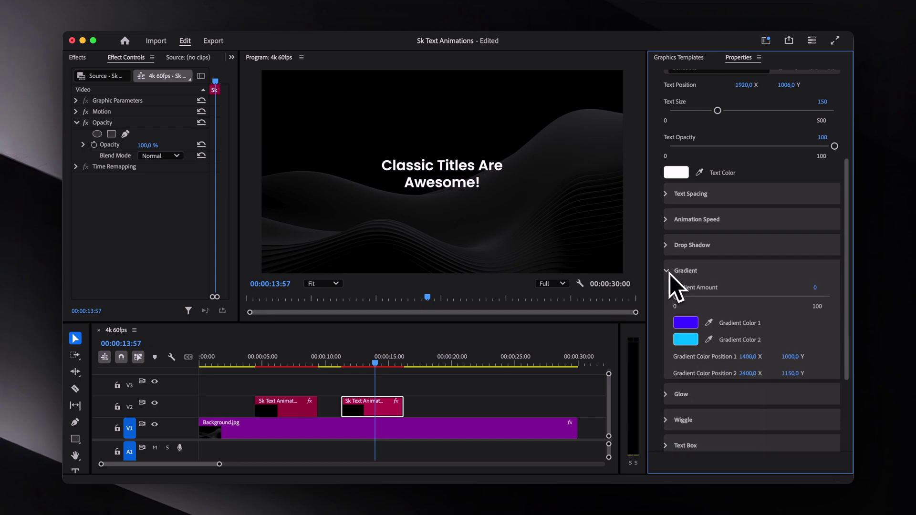
drag(681, 299, 737, 302)
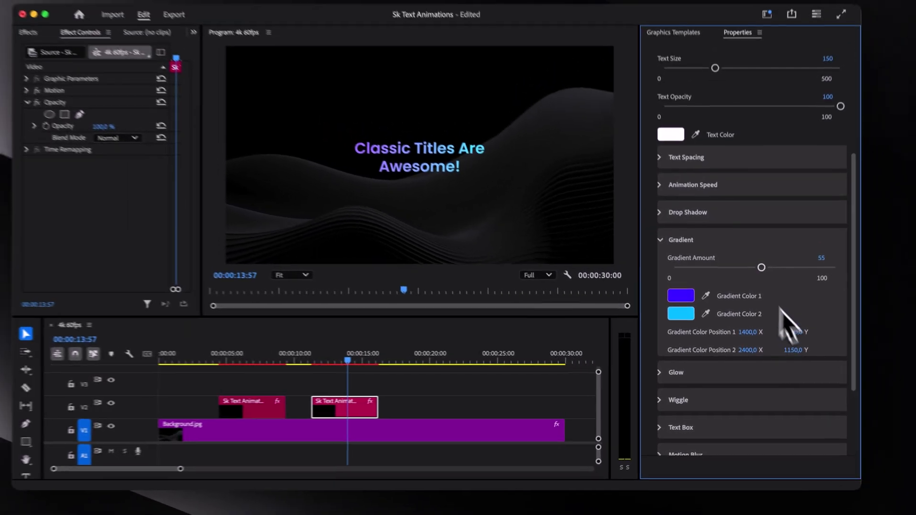
drag(763, 238, 644, 237)
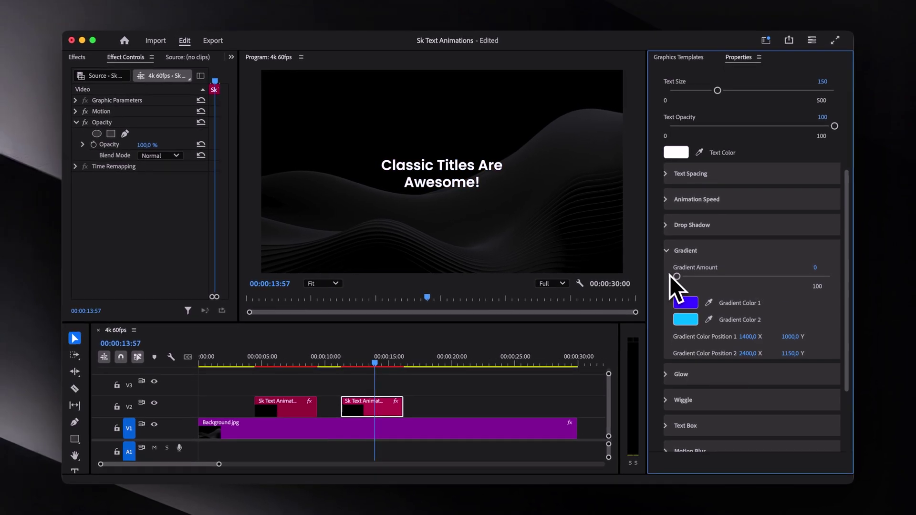
click(666, 253)
Step: Turn on the title's glow, and try deleting the Background.jpg clip before restoring it
click(668, 278)
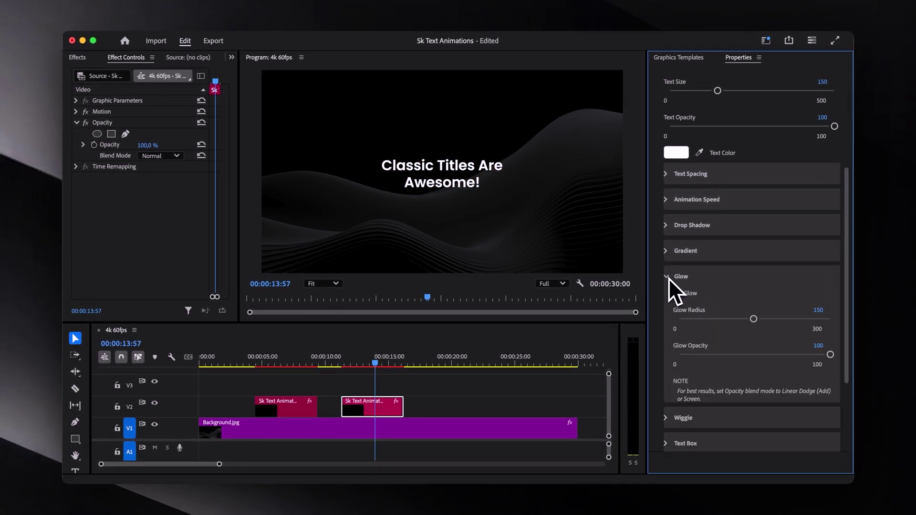
scroll(667, 282, down, 2)
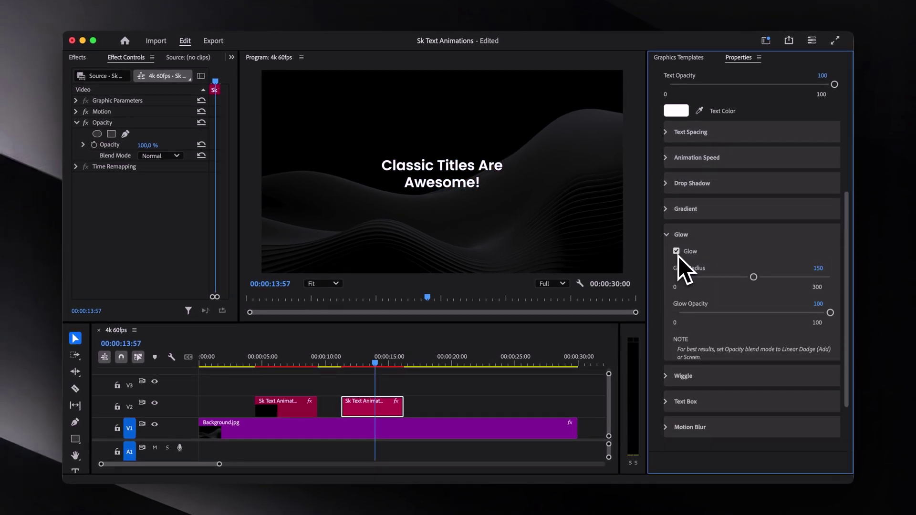
click(376, 428)
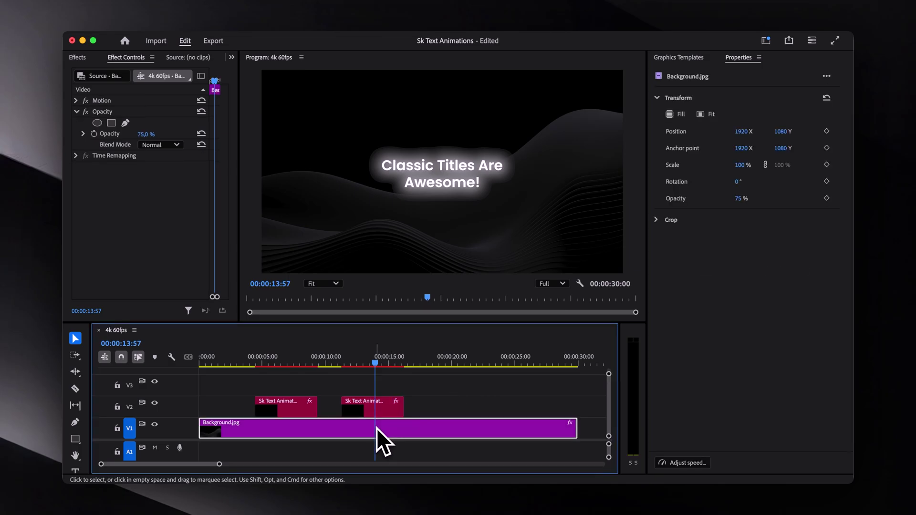
key(Delete)
key(super+z)
Step: Set the opacity blend mode of the second Classic title clip to Linear Dodge (Add)
click(368, 412)
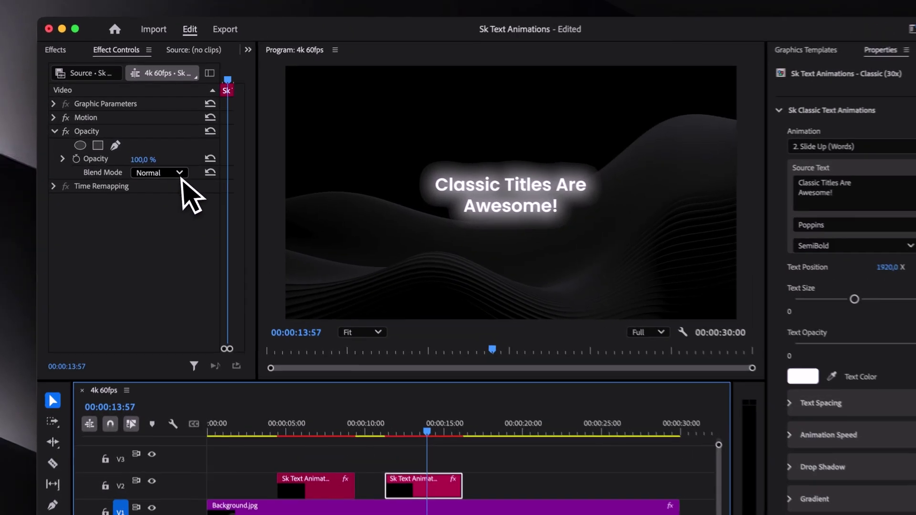
click(175, 157)
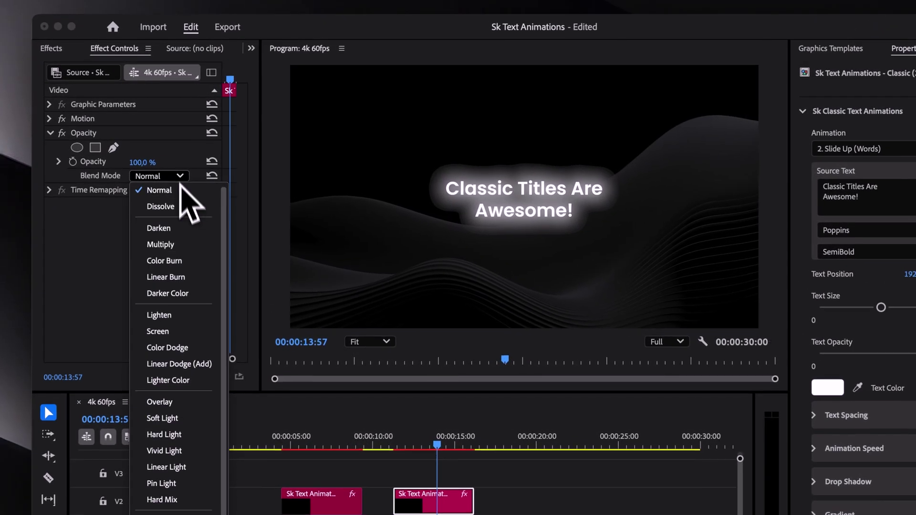
click(181, 365)
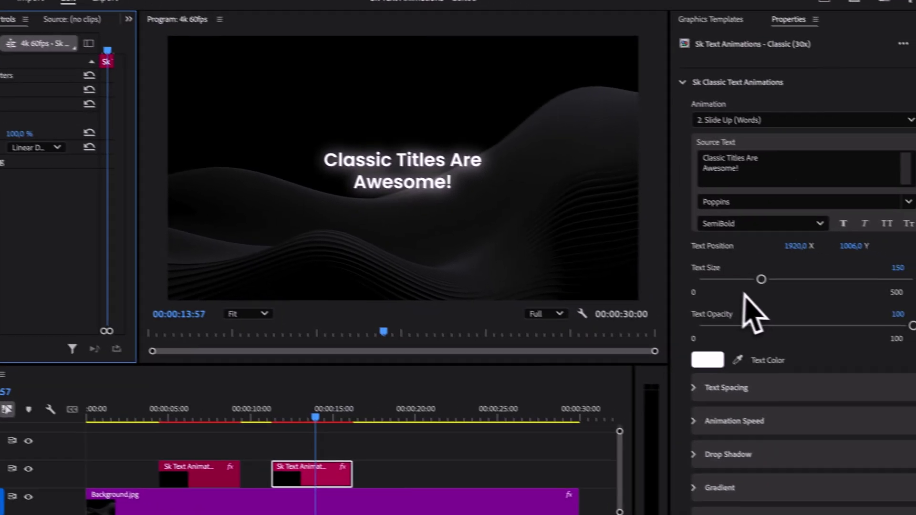
Step: Try a glow radius of about 85, undo it, and set the title's glow opacity to about 36
scroll(816, 449, down, 8)
drag(783, 204, 740, 205)
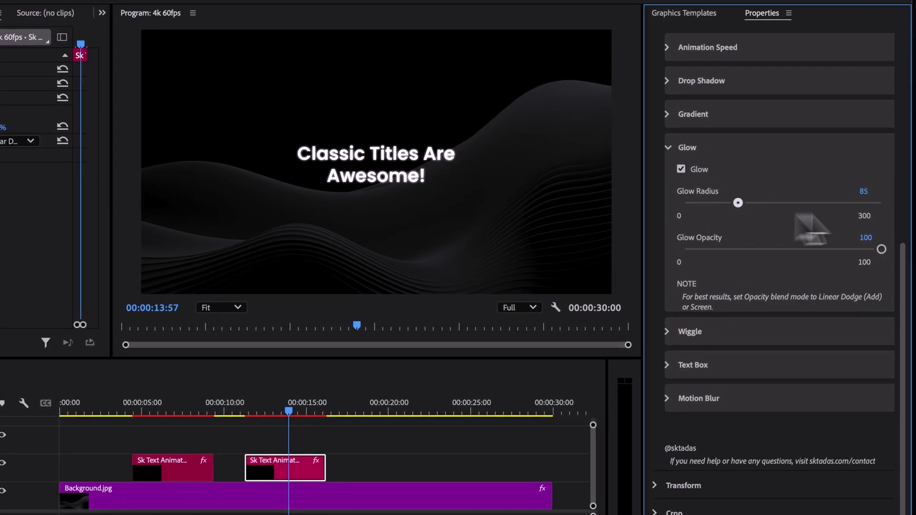
key(super+z)
drag(884, 250, 767, 259)
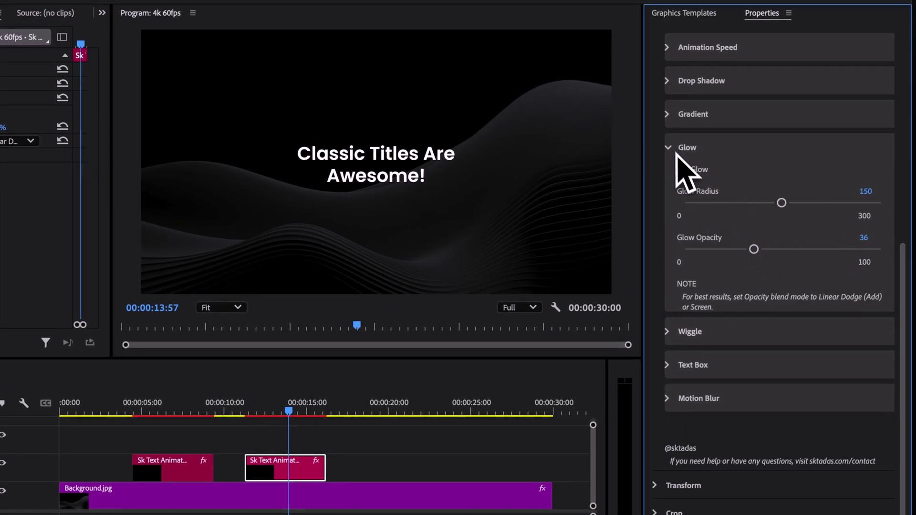
click(671, 148)
Step: Enable character wiggle at intensity 1 and text wiggle at distance 16 on the title, and move to about 00:00:12:40
click(671, 315)
scroll(669, 295, down, 3)
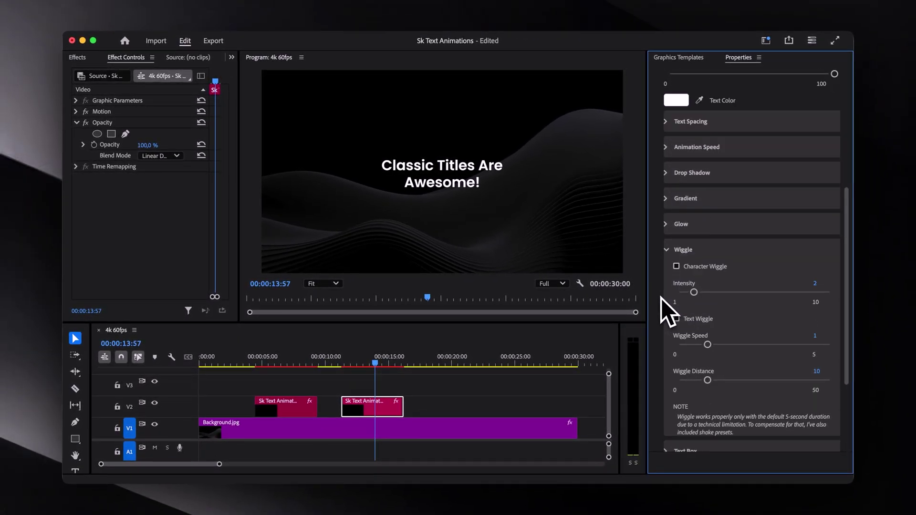
click(676, 245)
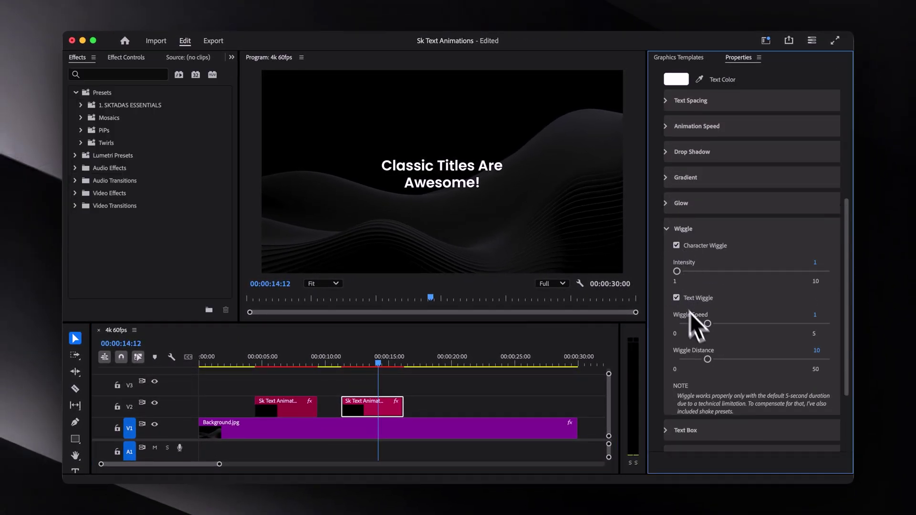
drag(709, 361, 726, 360)
click(360, 363)
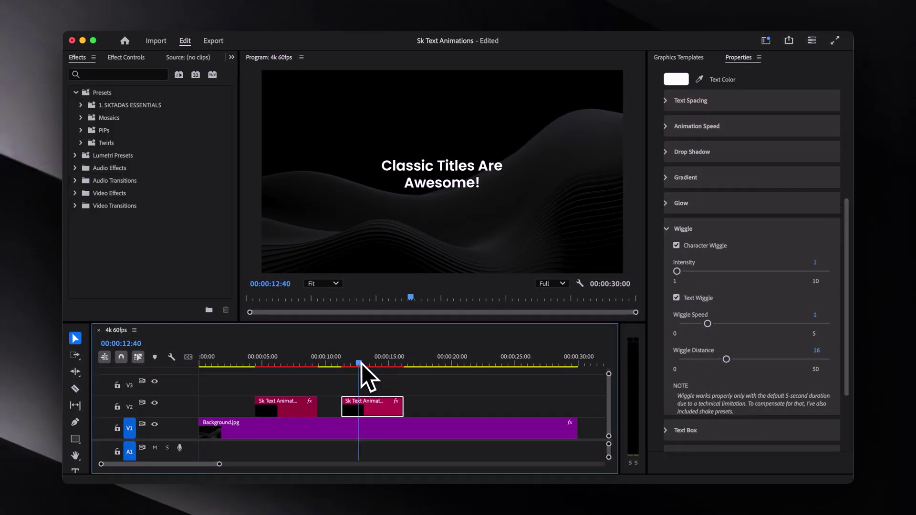
Step: Preview the title's wiggle, try extending the second Classic title clip's end, and undo the extension
key(space)
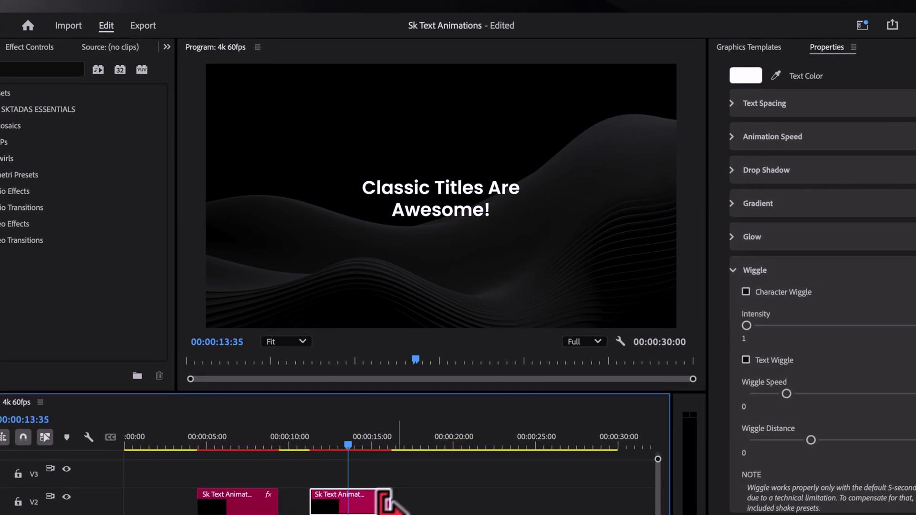
drag(390, 501, 504, 493)
drag(488, 407, 489, 407)
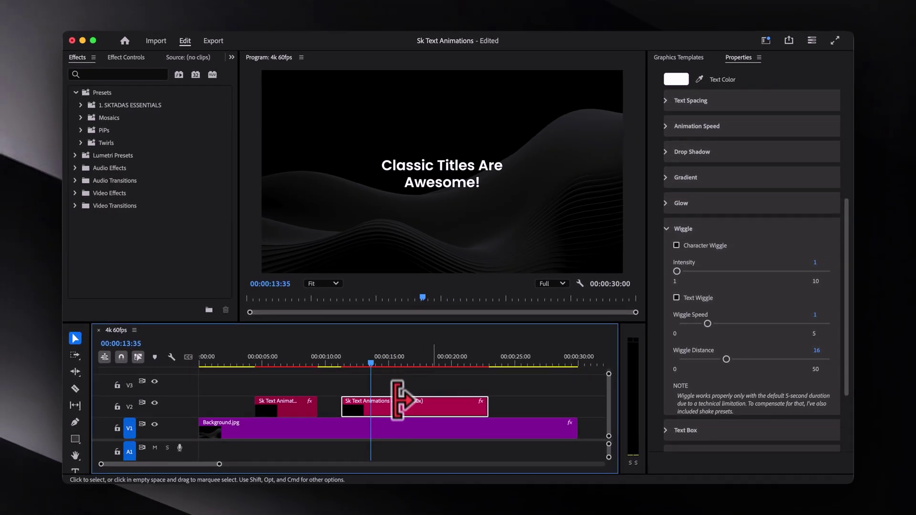
key(super+z)
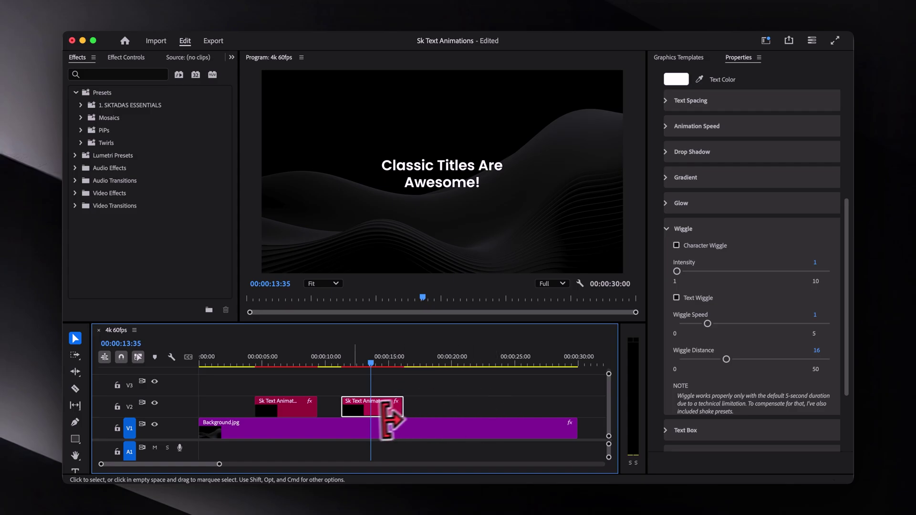
Step: Import Text Presets (Bonus).prfpset from the Sk Tadas Text Animations folder into the effect presets and expand 1. SKTADAS TEXT ESSENTIALS
right_click(111, 96)
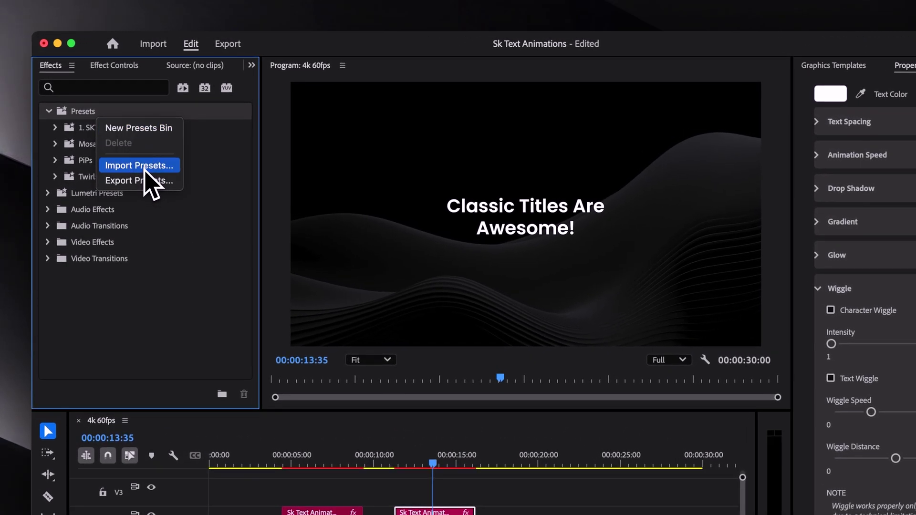
click(144, 168)
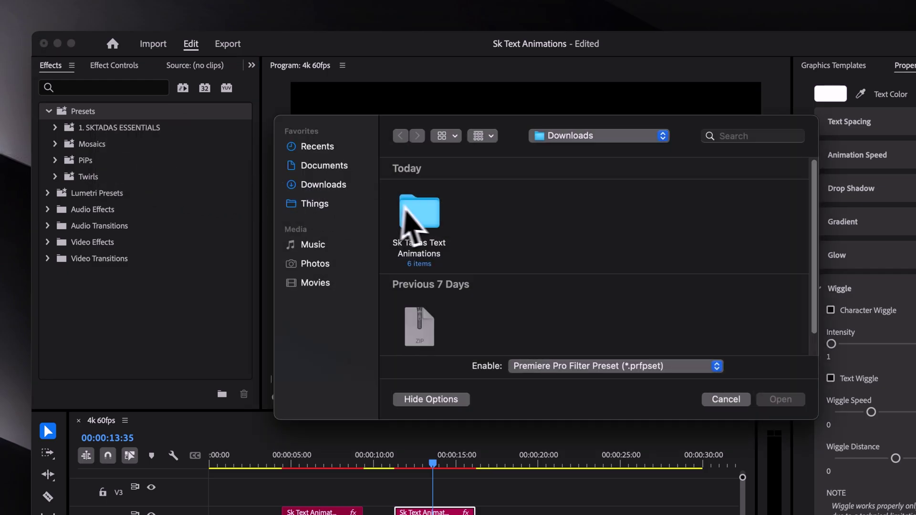
double_click(436, 220)
click(570, 217)
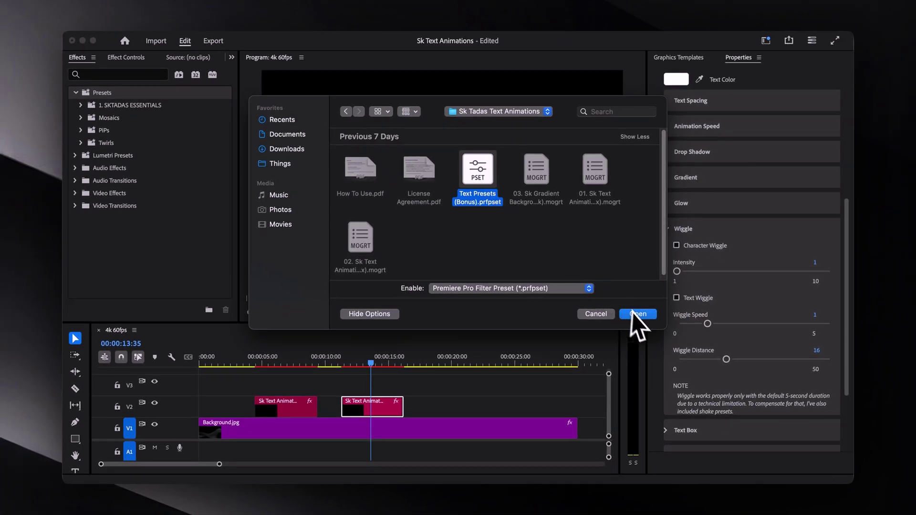
click(639, 315)
click(83, 118)
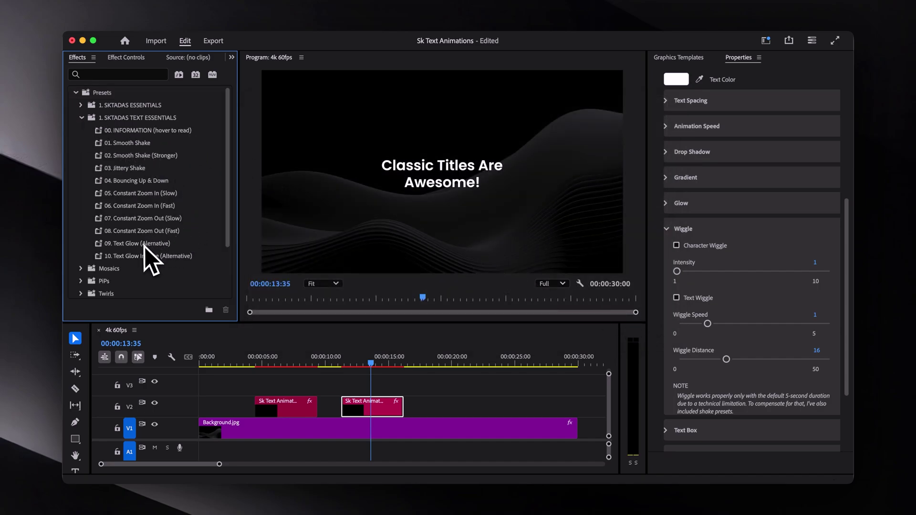
Step: Try the 01. Smooth Shake and 05. Constant Zoom In (Slow) presets on the second title clip and preview it
drag(143, 143, 372, 403)
drag(158, 193, 372, 405)
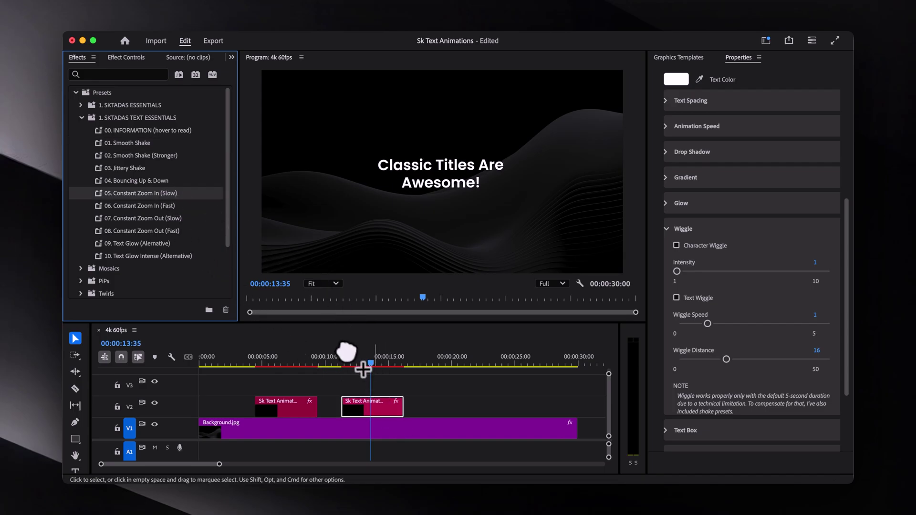
click(349, 364)
key(space)
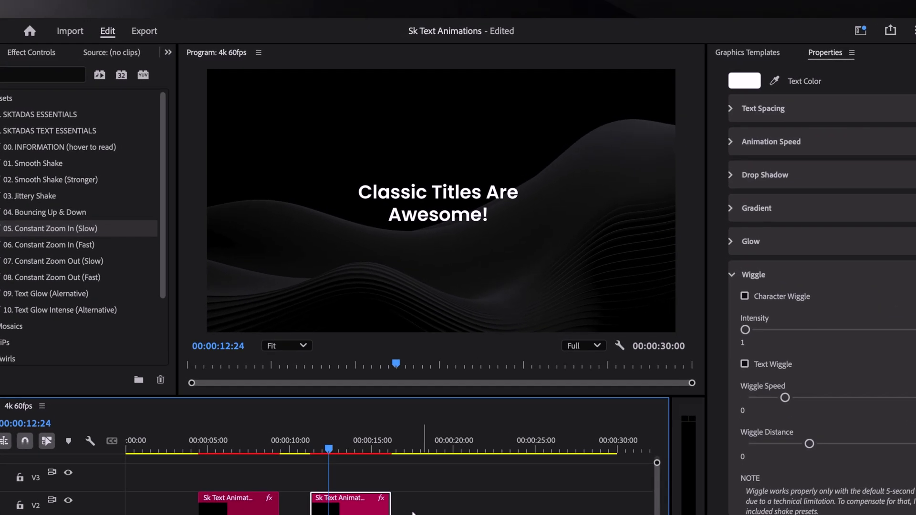
Step: Try extending the zooming title clip, scrub through it, and undo the change
drag(390, 500, 529, 500)
click(414, 451)
drag(414, 452, 361, 454)
key(super+z)
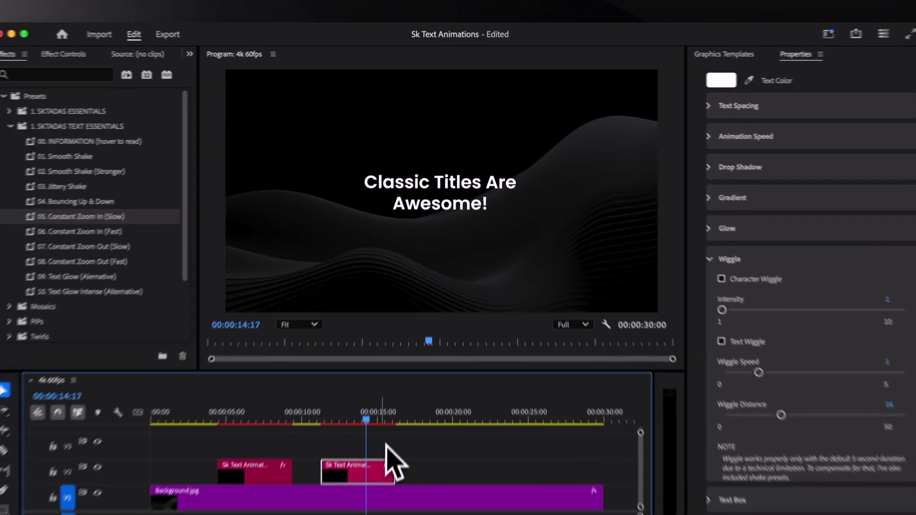
Step: Enable the title's text box and preview its 1. Simple Fade animation
click(709, 259)
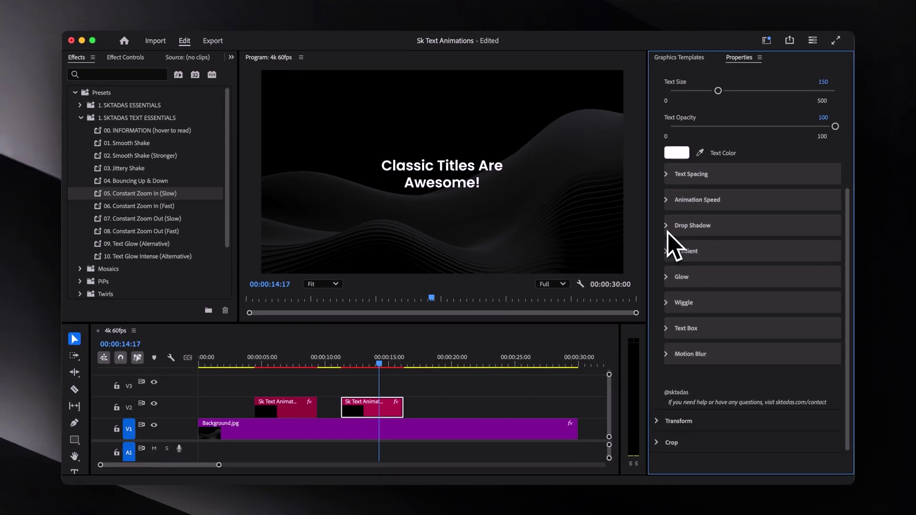
click(708, 500)
scroll(663, 321, down, 2)
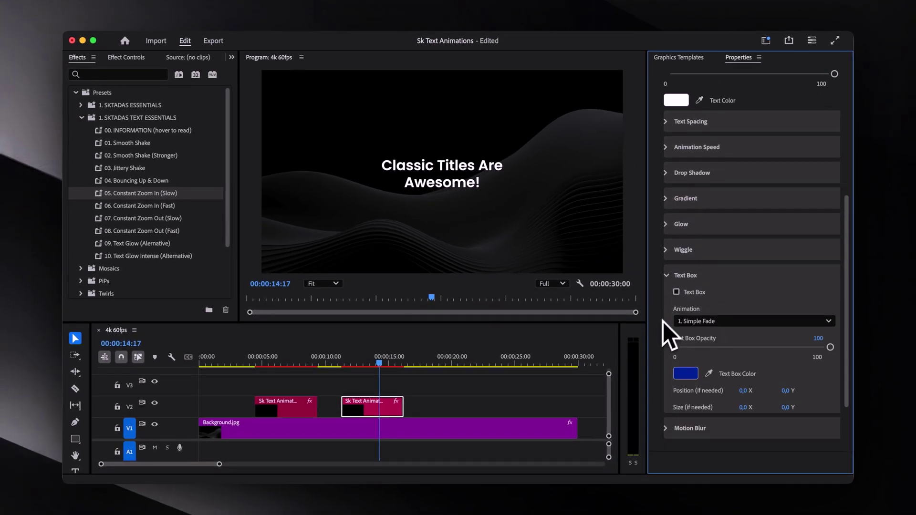
click(677, 292)
scroll(666, 310, down, 1)
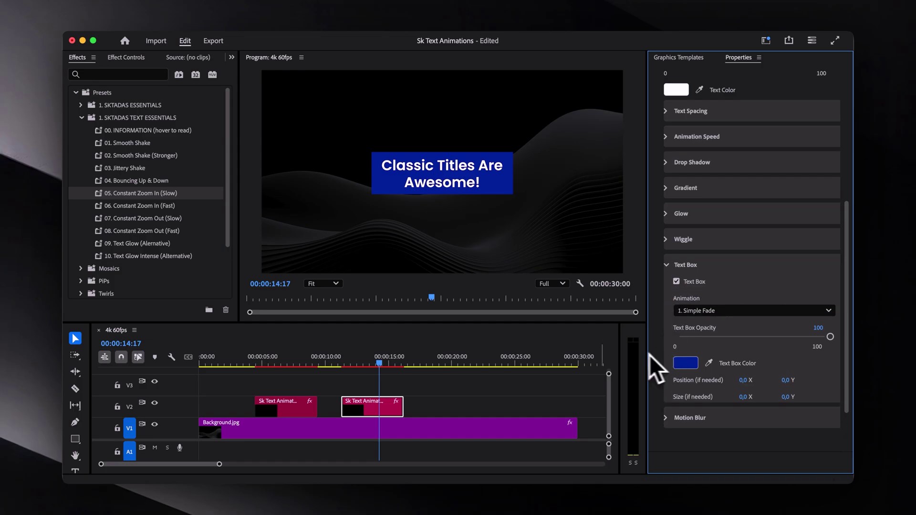
click(342, 364)
key(space)
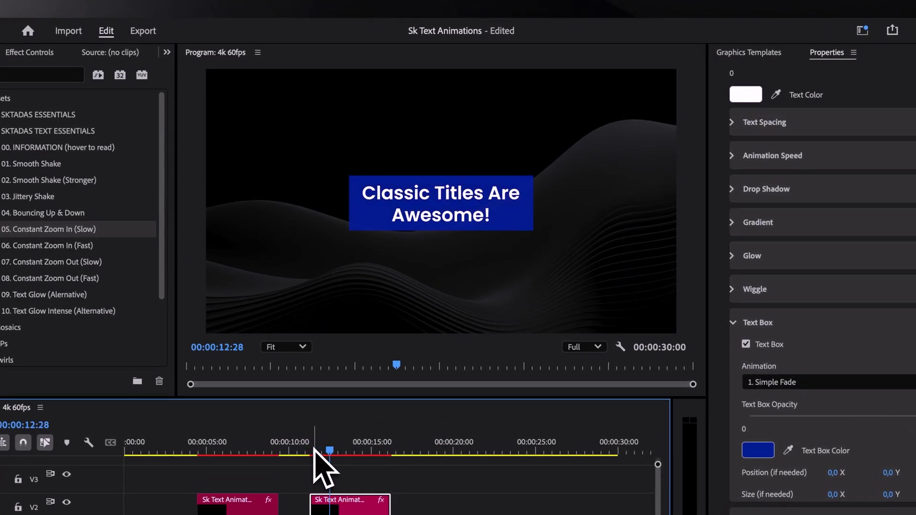
key(space)
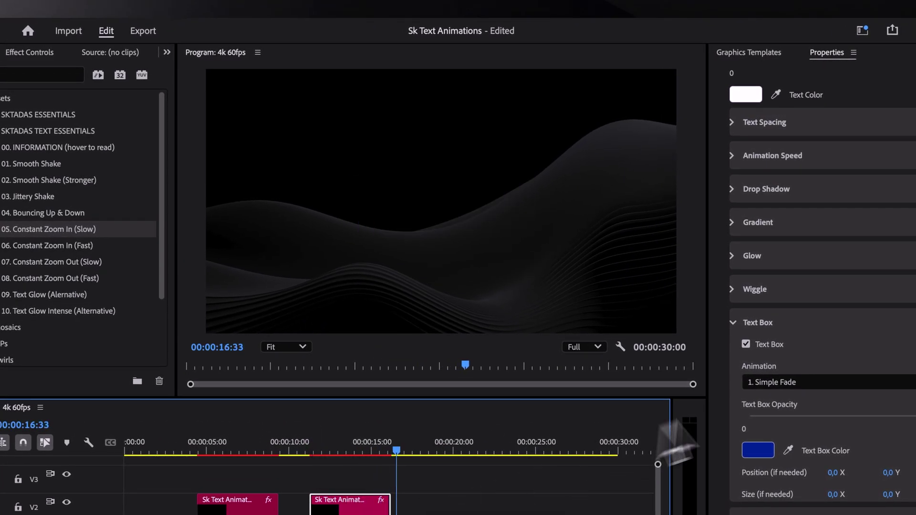
Step: Try the 2. Horizontal Slide (Centered) animation on the text box and preview it
click(811, 382)
click(792, 436)
key(Up)
key(space)
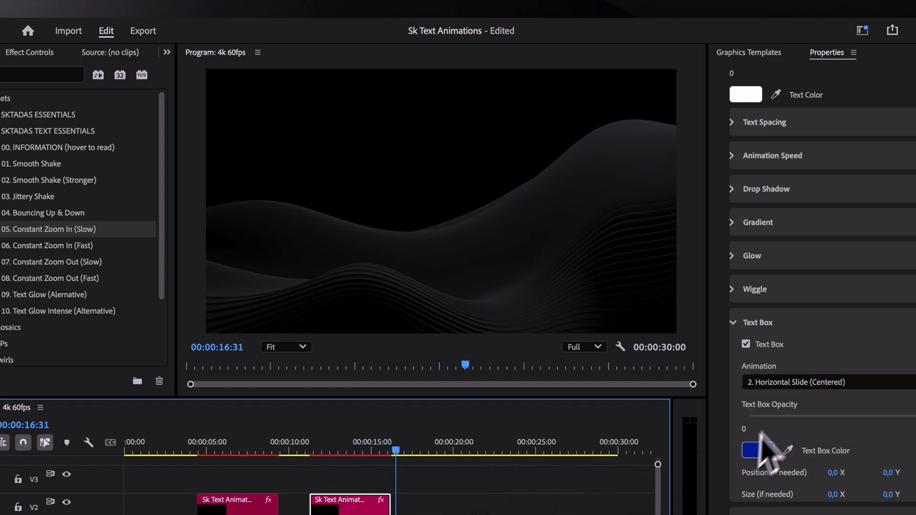
Step: Set the text box animation to 3. Vertical Slide (Centered) and preview it
click(795, 382)
click(783, 453)
key(Up)
key(space)
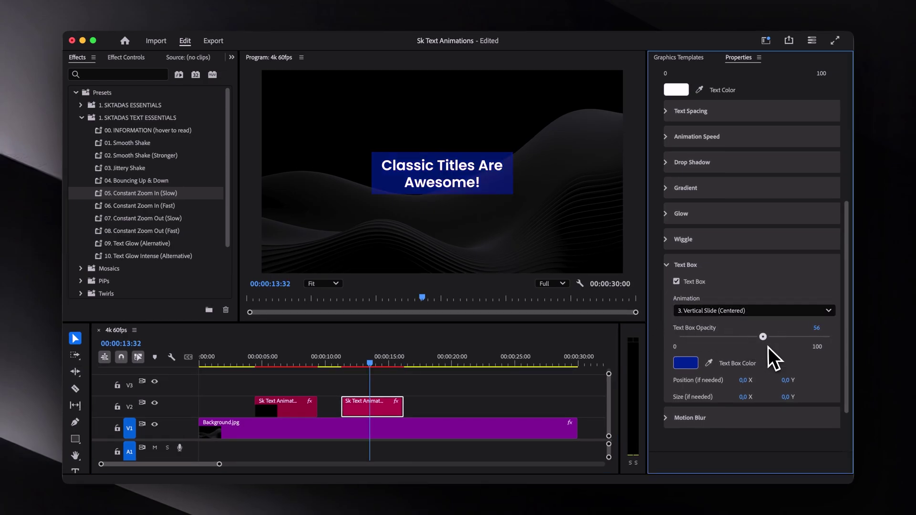
Step: Recolor the text box bright purple with its opacity at about 27
click(685, 363)
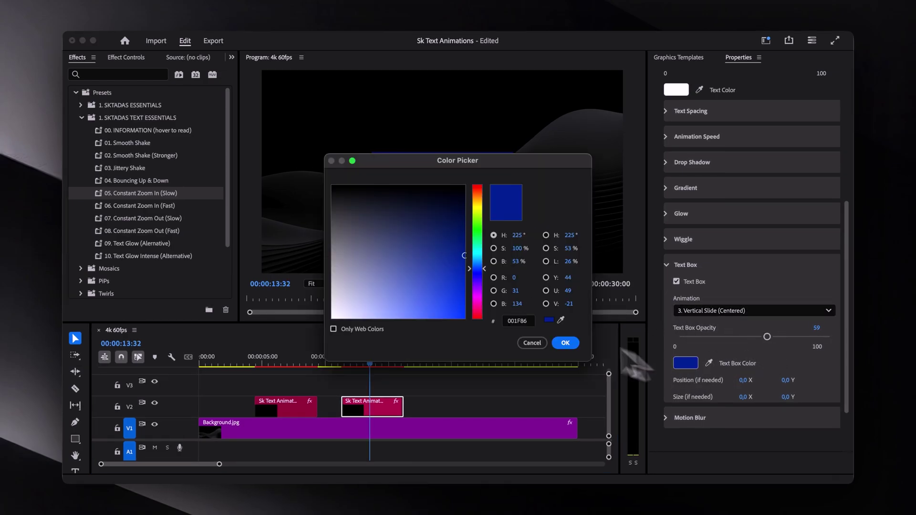
drag(475, 271, 474, 289)
click(448, 318)
click(575, 347)
Step: Try appending "testttttttttt" to the title's source text to test how the text box adapts
scroll(685, 307, up, 10)
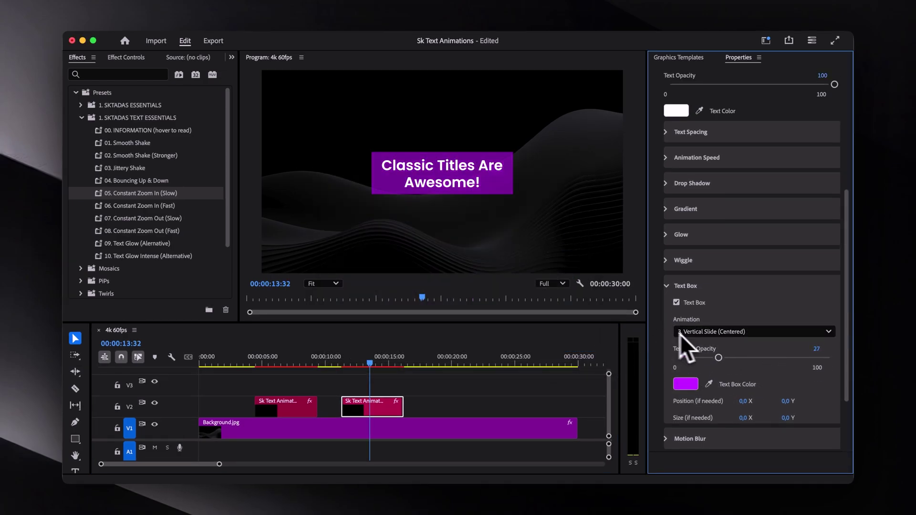
click(716, 176)
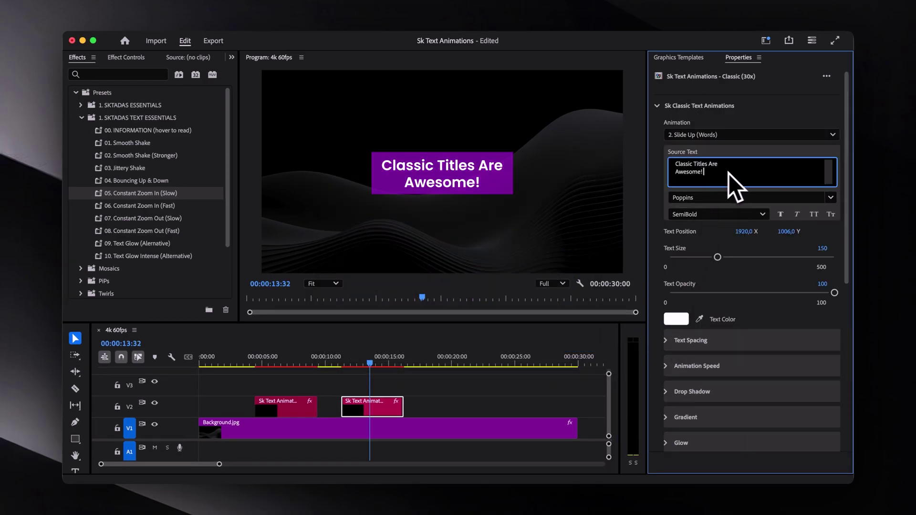
text(testttttttttt)
click(657, 190)
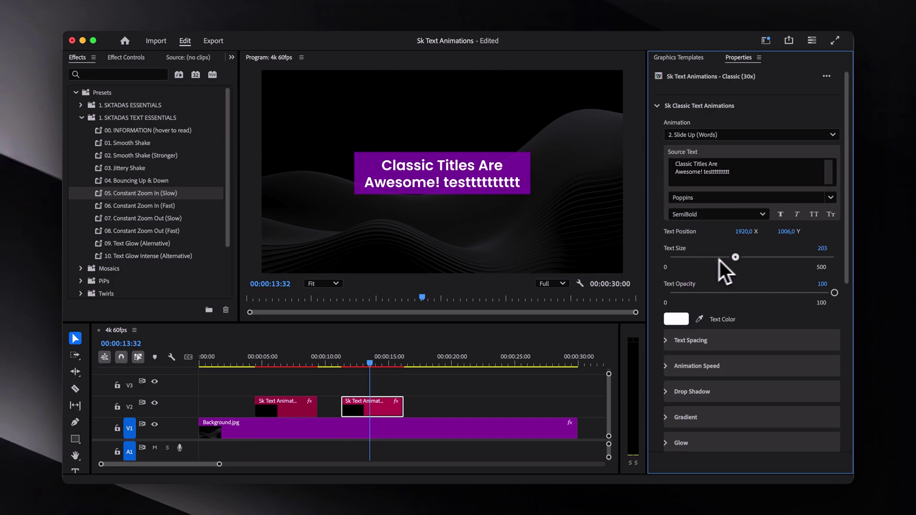
Step: Try different text size and text spacing values on the title to test the text box
drag(719, 261, 709, 270)
click(666, 342)
mouse_move(728, 366)
mouse_down()
mouse_move(756, 367)
mouse_move(728, 366)
mouse_up()
drag(728, 401, 751, 401)
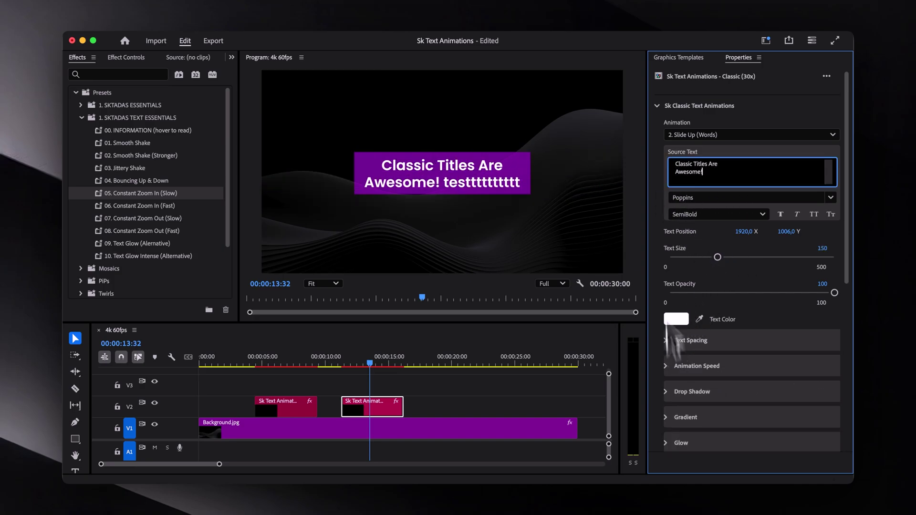
Step: Try a text box X position of about -63 and different box sizes, undoing each change
scroll(660, 216, down, 5)
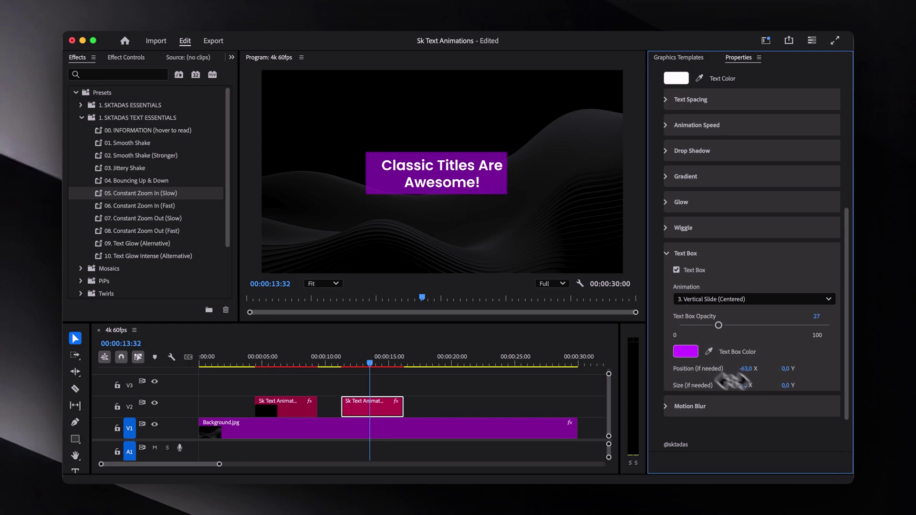
key(super+z)
drag(743, 385, 706, 384)
key(super+z)
drag(782, 385, 780, 385)
Step: Turn off the title's text box and collapse its settings
click(676, 270)
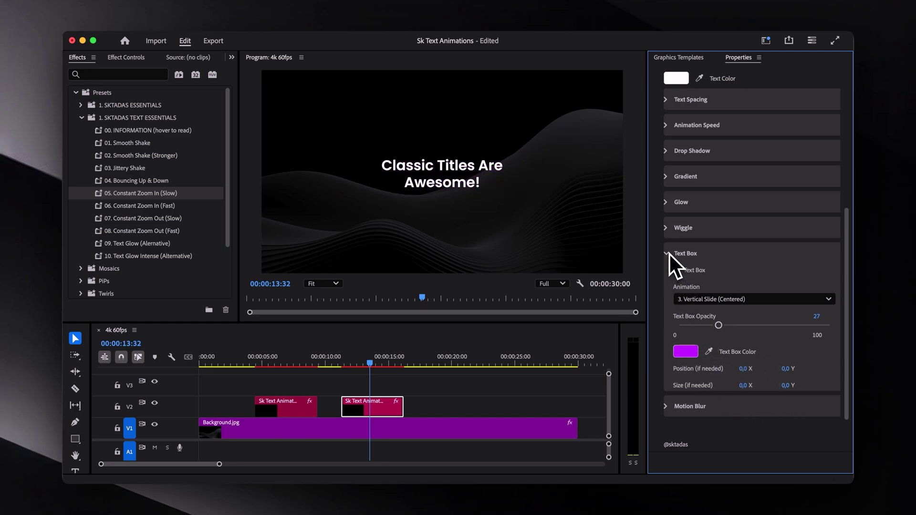
click(668, 252)
click(673, 319)
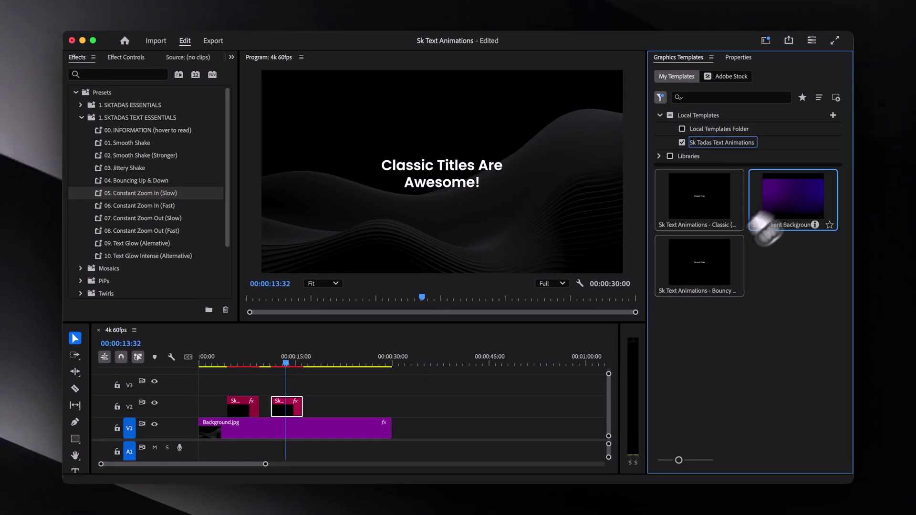
Step: Place the Sk Gradient Background (4k) template on V1 after Background.jpg, and set its Color 1 to white (FFFFFF)
drag(763, 225, 424, 450)
click(740, 59)
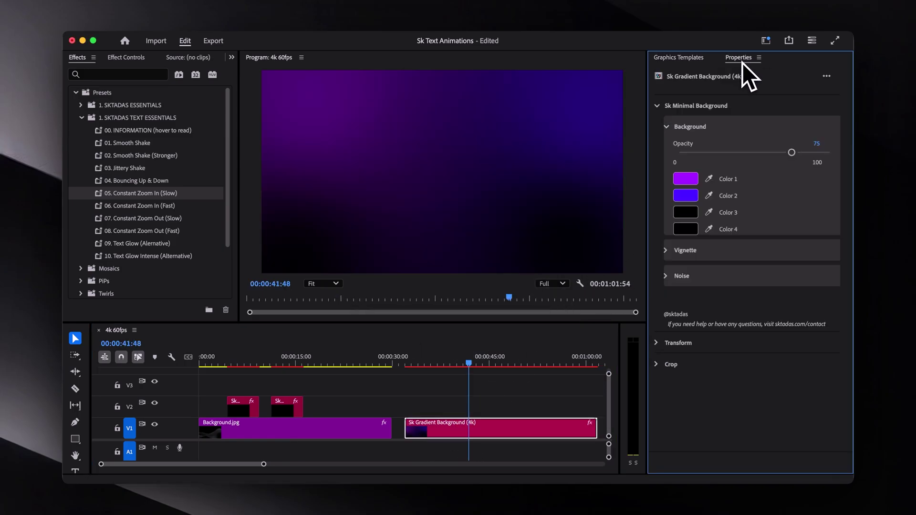
click(690, 177)
drag(415, 292, 332, 318)
click(565, 343)
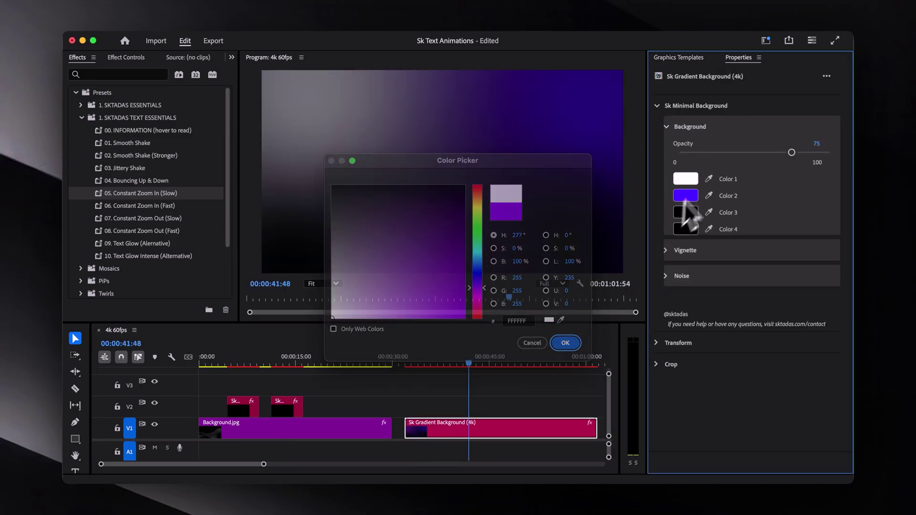
Step: Set the gradient background's Color 2 to white and its opacity to 47
click(685, 195)
click(333, 318)
click(570, 343)
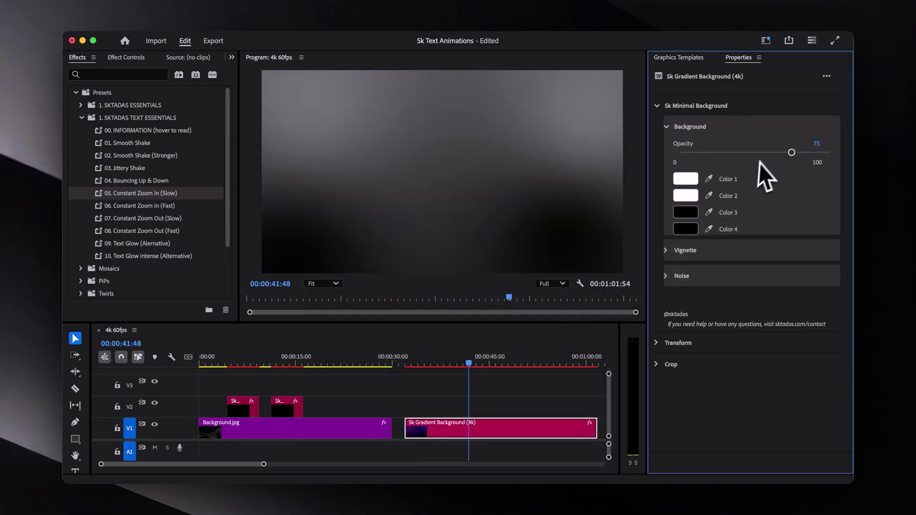
drag(760, 153, 749, 153)
Step: Enable the gradient background's vignette and noise, with a noise amount of about 29, and play it from about 00:00:38:35
click(668, 251)
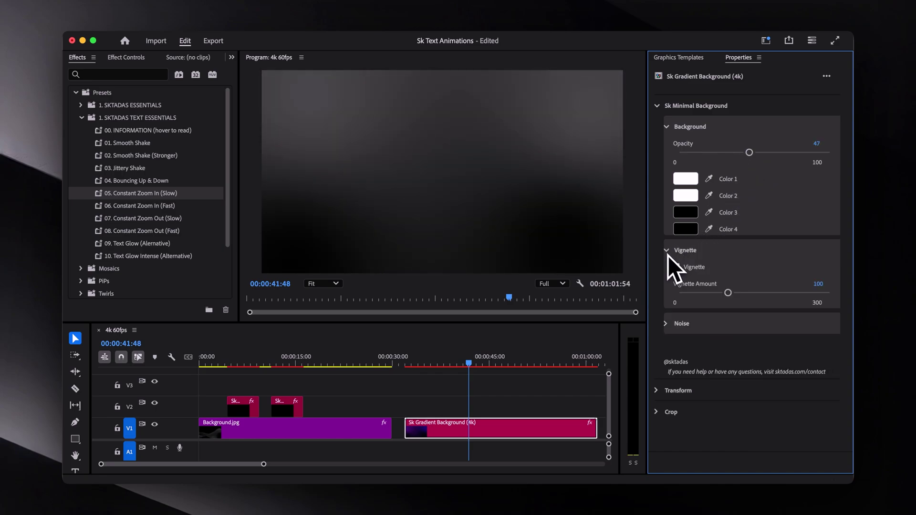
click(676, 267)
click(668, 324)
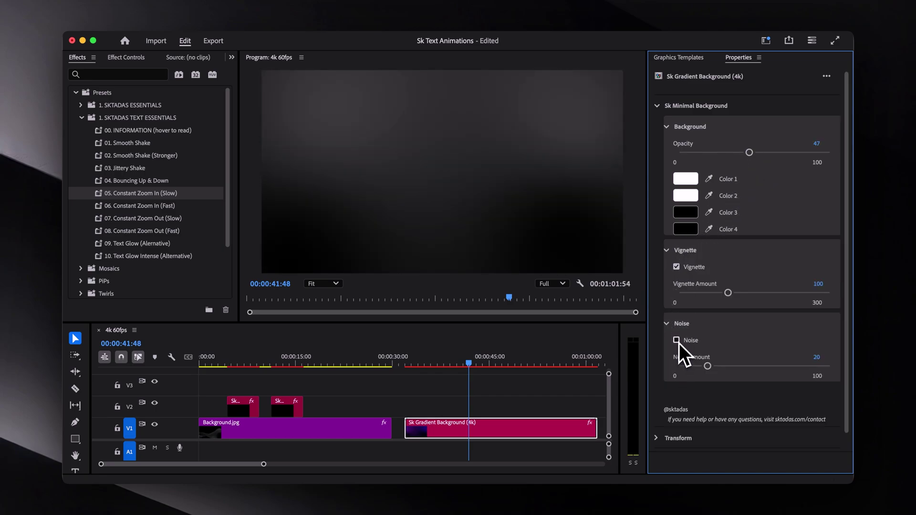
click(677, 340)
drag(473, 364, 446, 364)
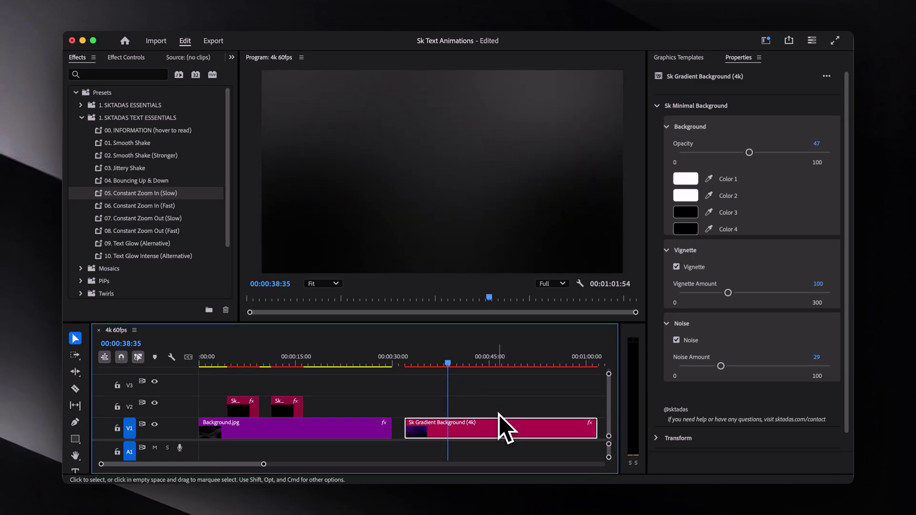
key(space)
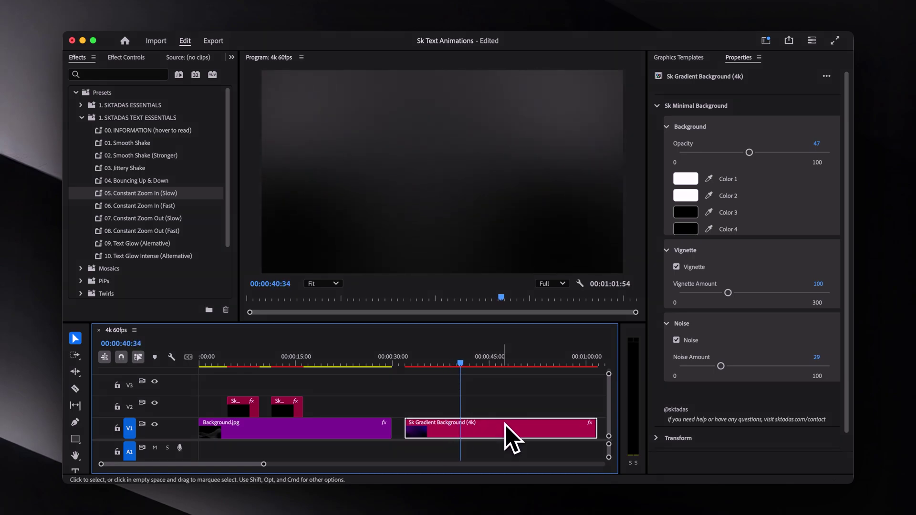